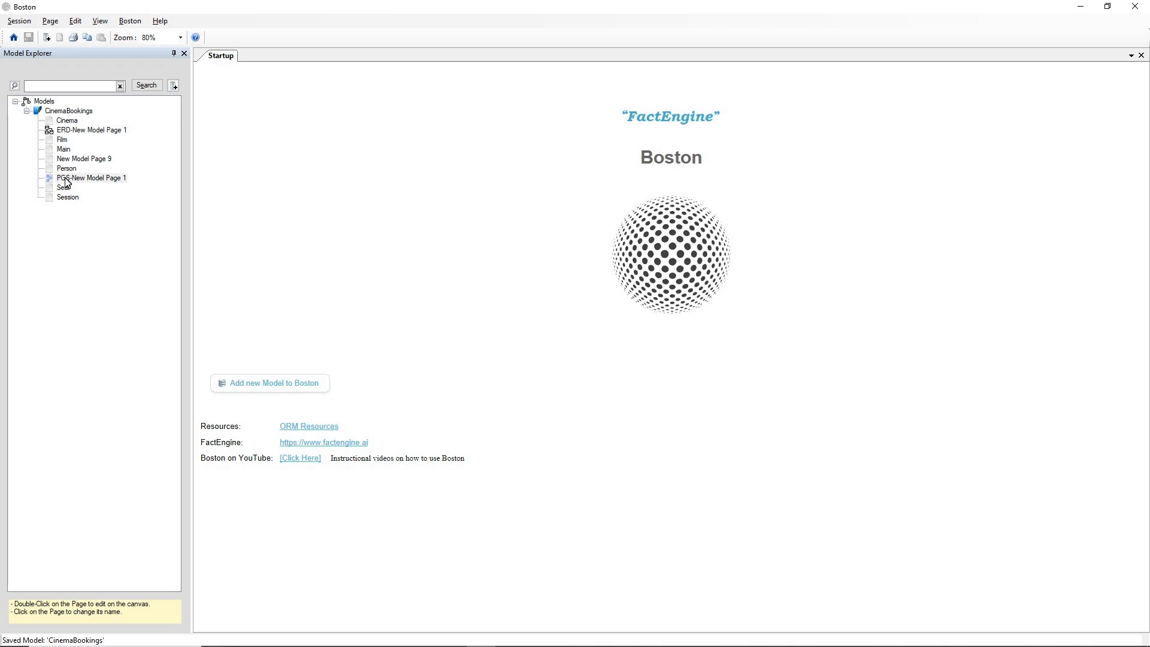
# Open PGS-New Model Page 1 and inspect the property lists of the Booking and Person nodes.
pyautogui.doubleClick(66, 179)
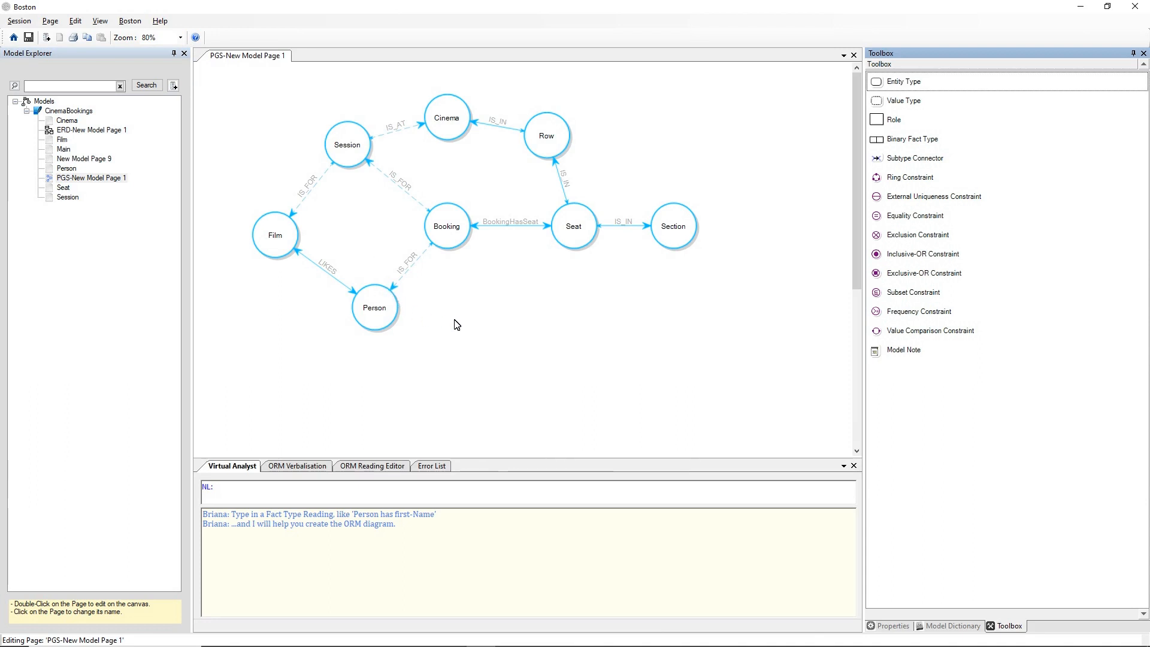
pyautogui.hotkey('alt', 'Tab')
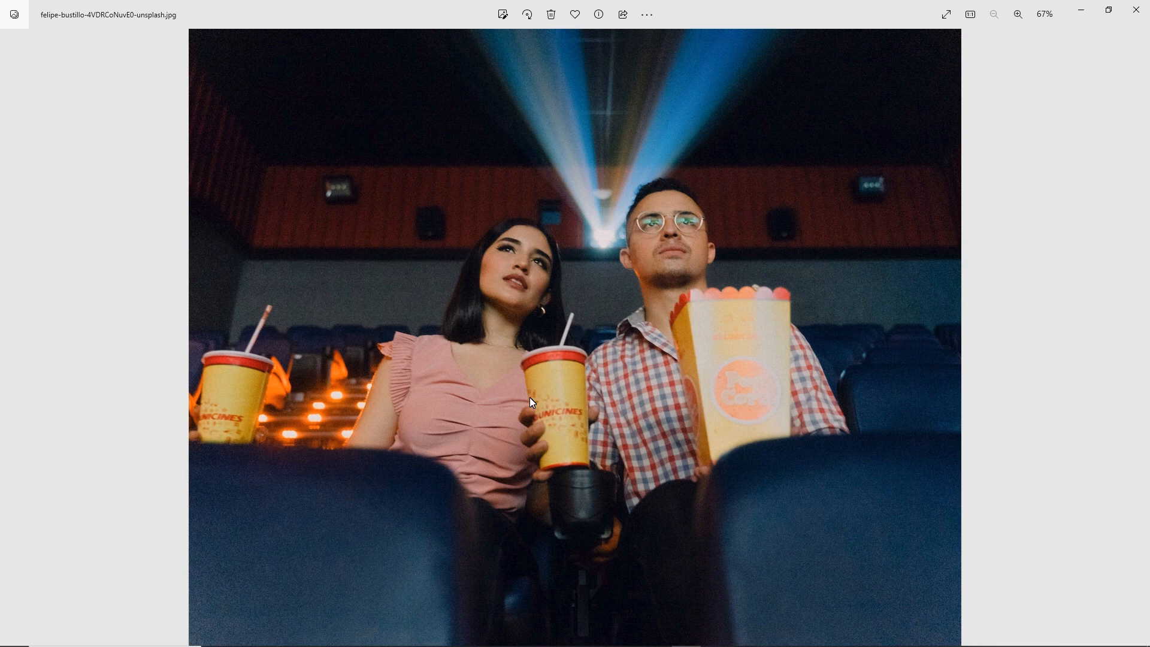
pyautogui.hotkey('alt', 'Tab')
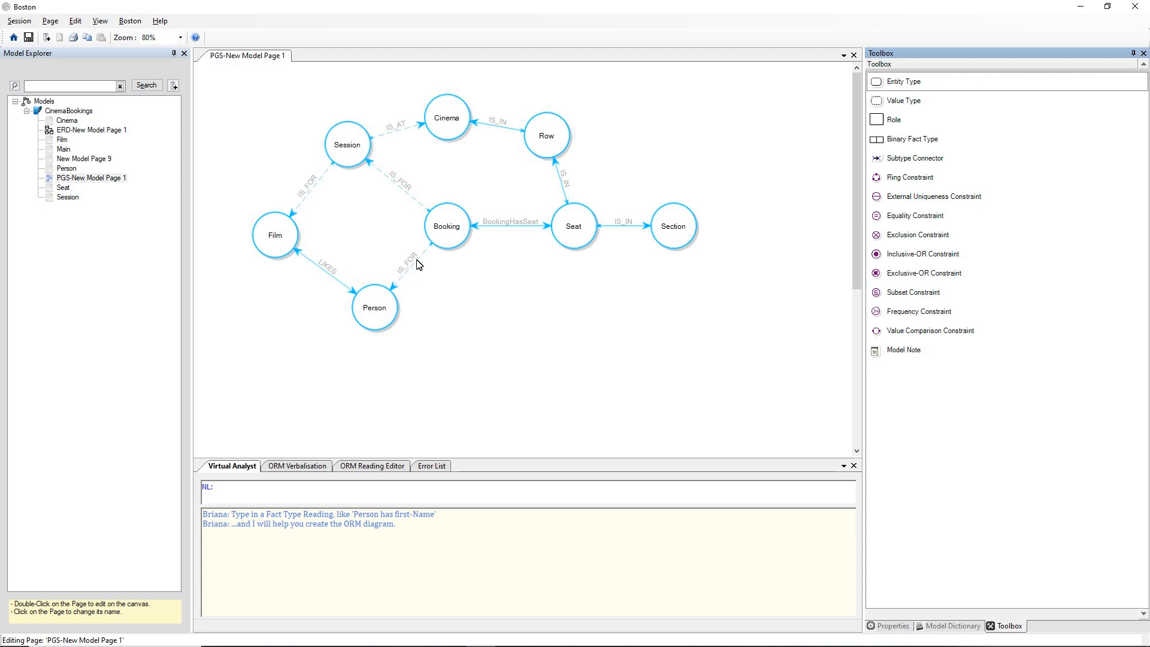
pyautogui.click(457, 241)
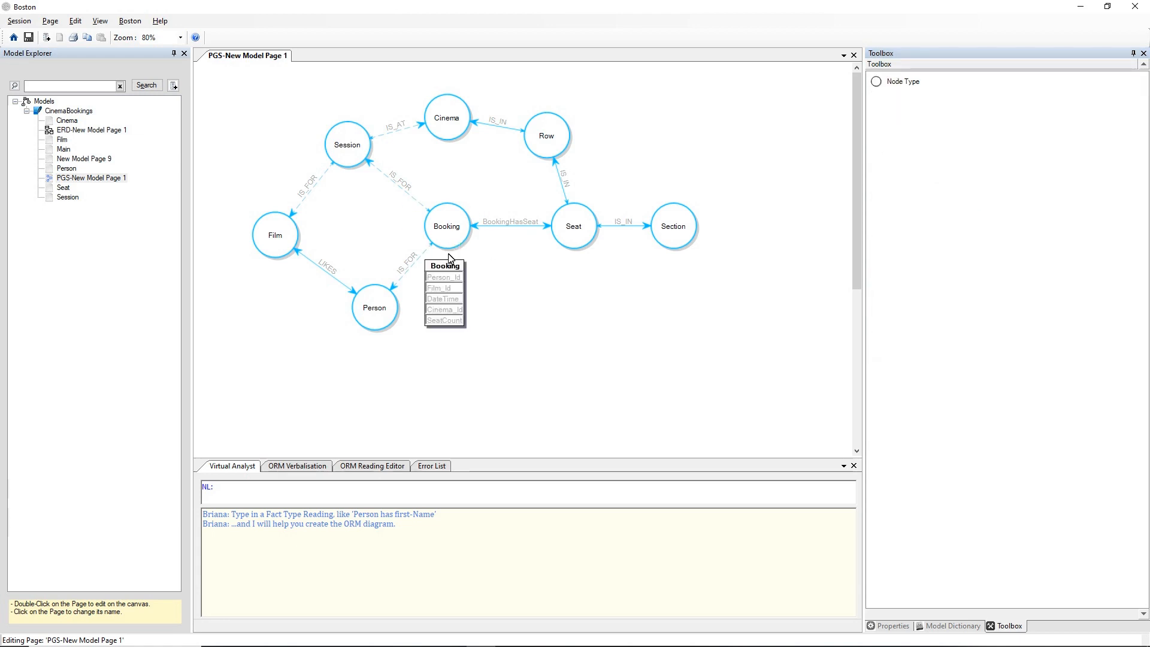
pyautogui.click(382, 326)
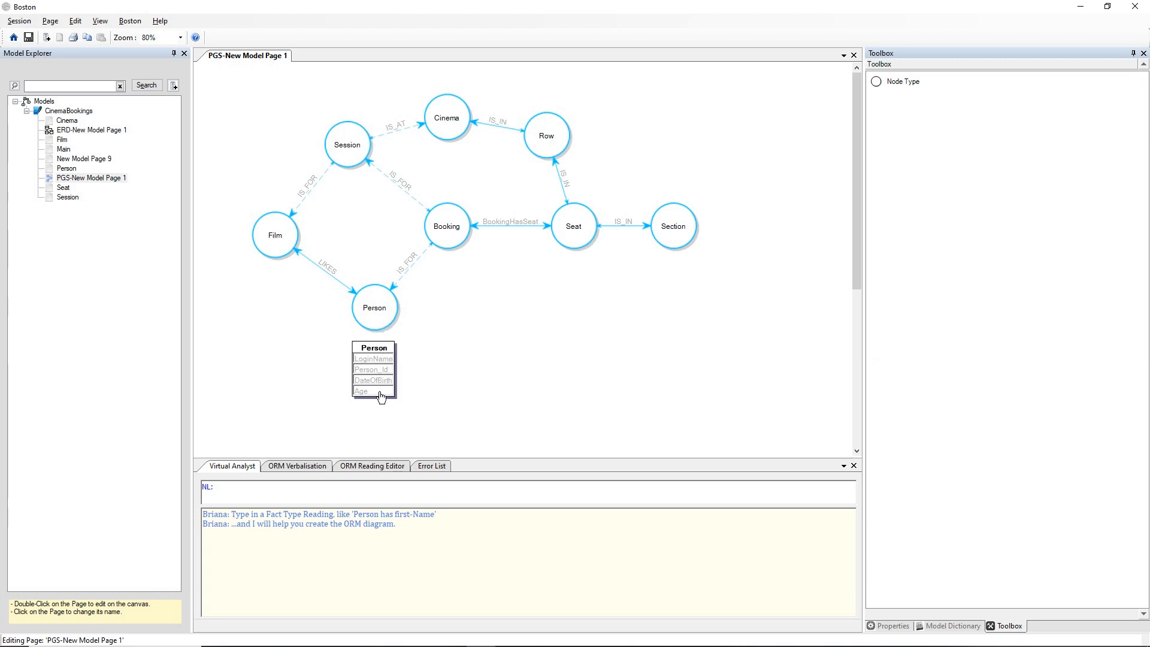
pyautogui.click(455, 334)
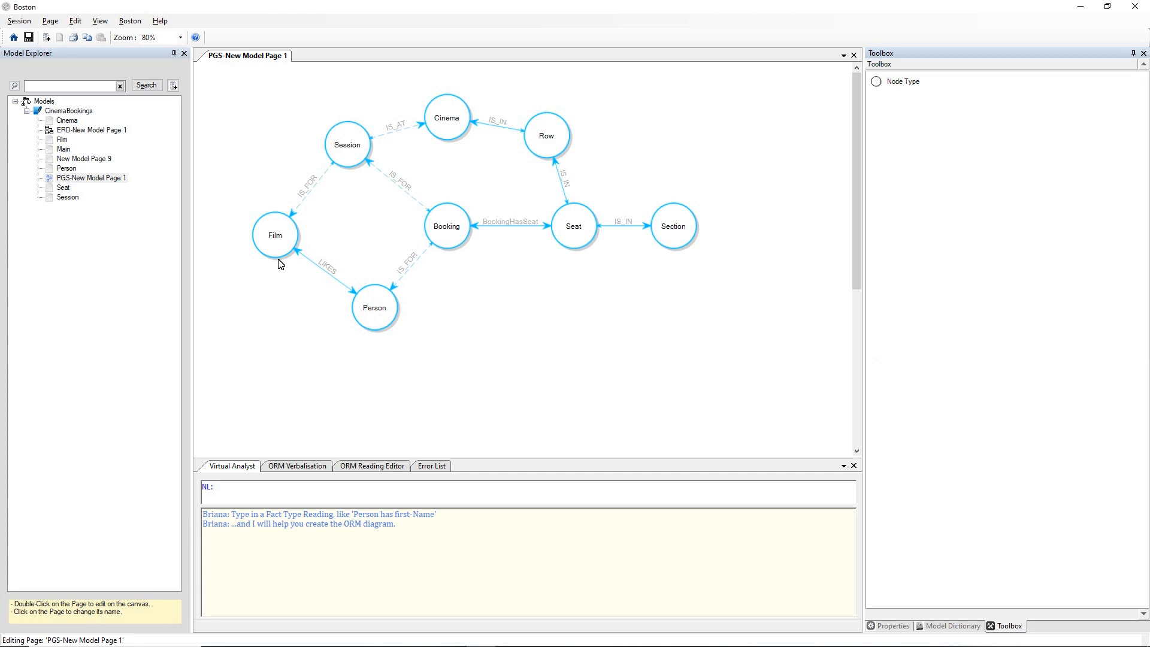
# Open ERD-New Model Page 1 and morph its Session entity to the PGS diagram PGS-New Model Page 1.
pyautogui.doubleClick(87, 133)
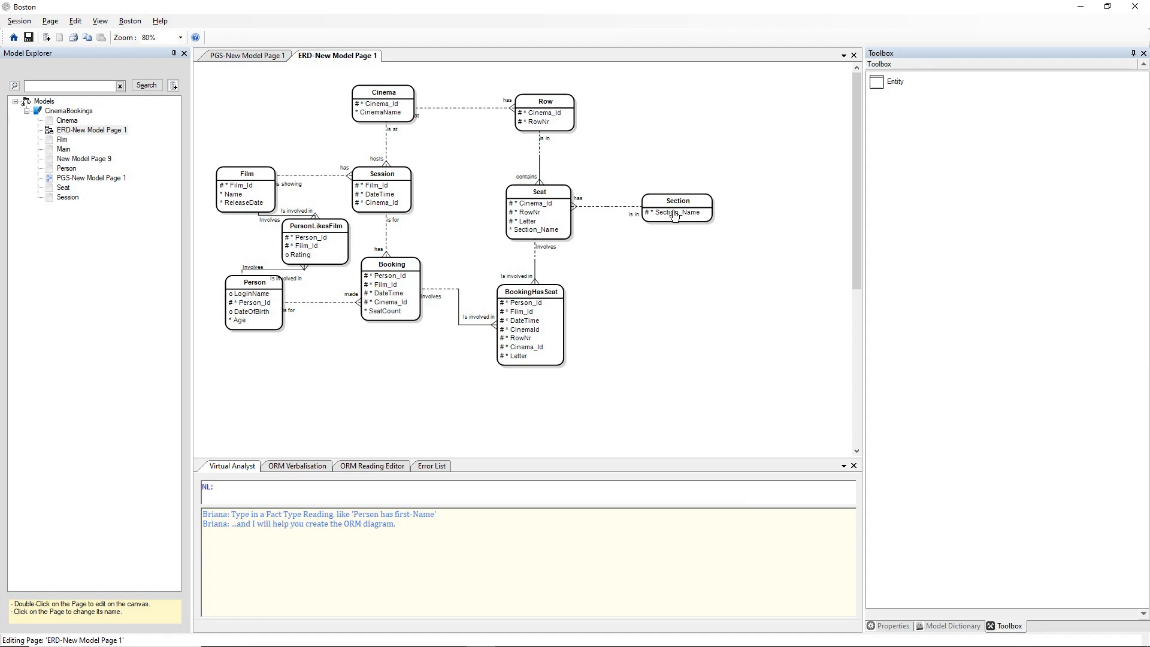
pyautogui.rightClick(374, 175)
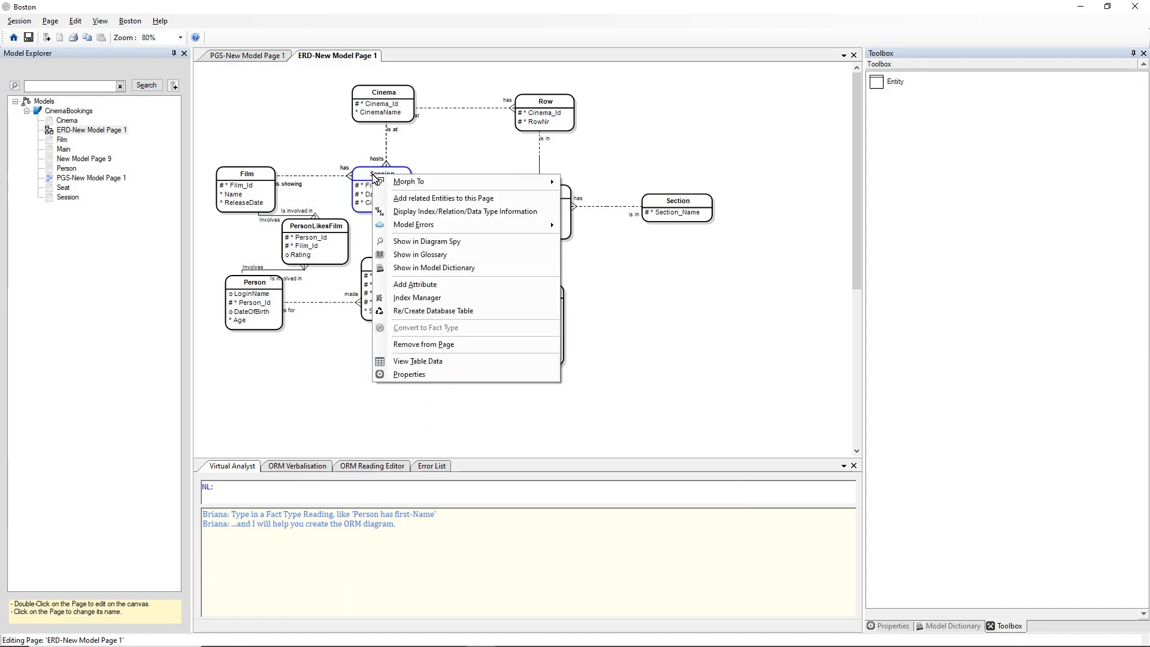
pyautogui.moveTo(397, 182)
pyautogui.moveTo(620, 213)
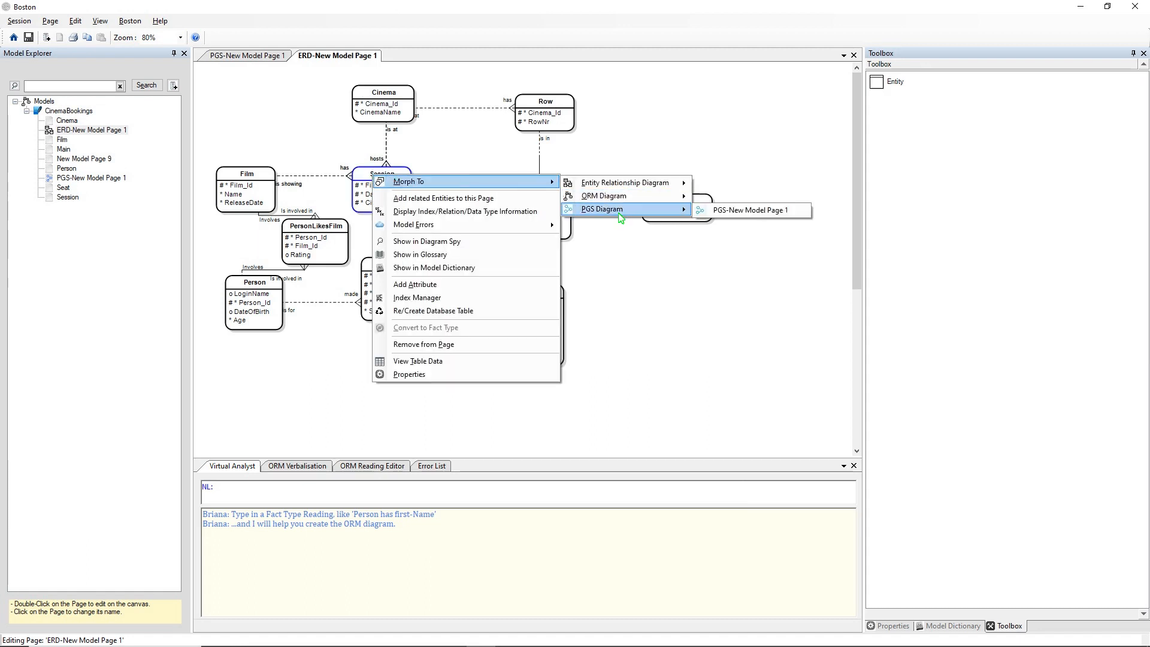
pyautogui.click(737, 215)
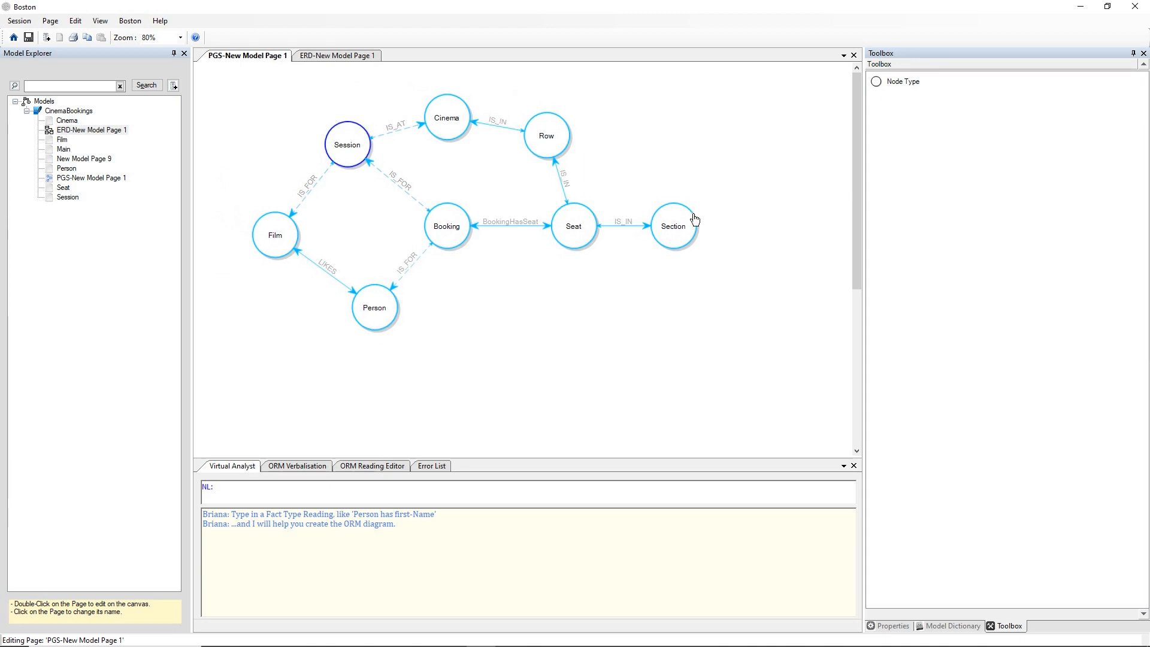
# Morph the Session node to the ORM diagram page Main.
pyautogui.rightClick(346, 148)
pyautogui.moveTo(391, 155)
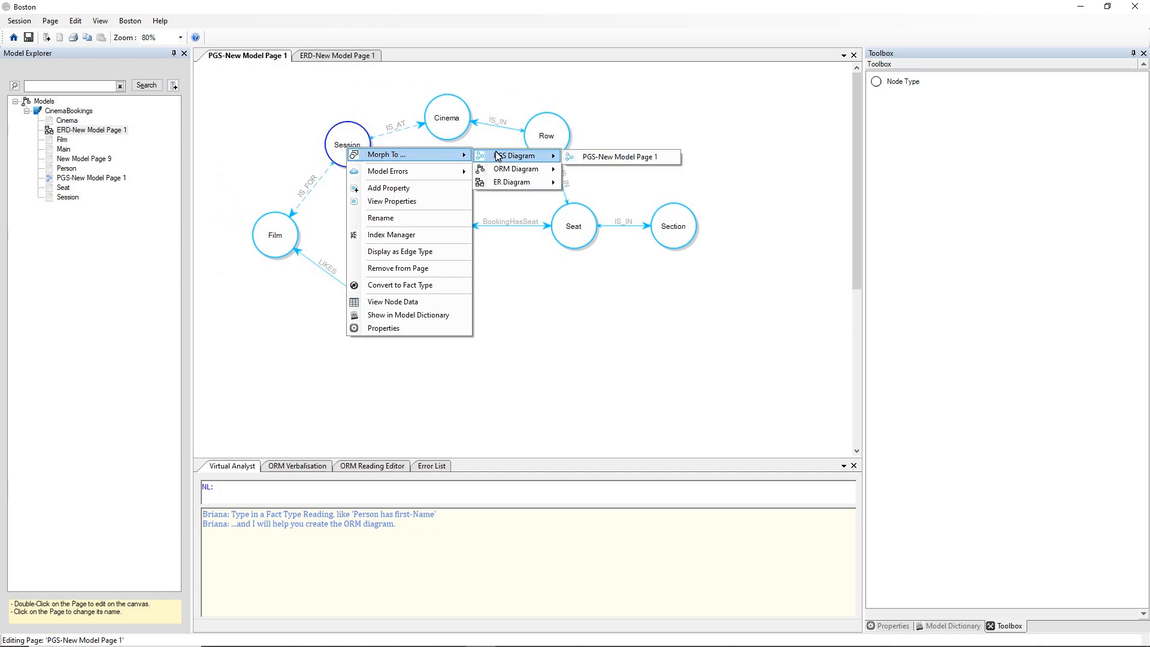
pyautogui.moveTo(503, 174)
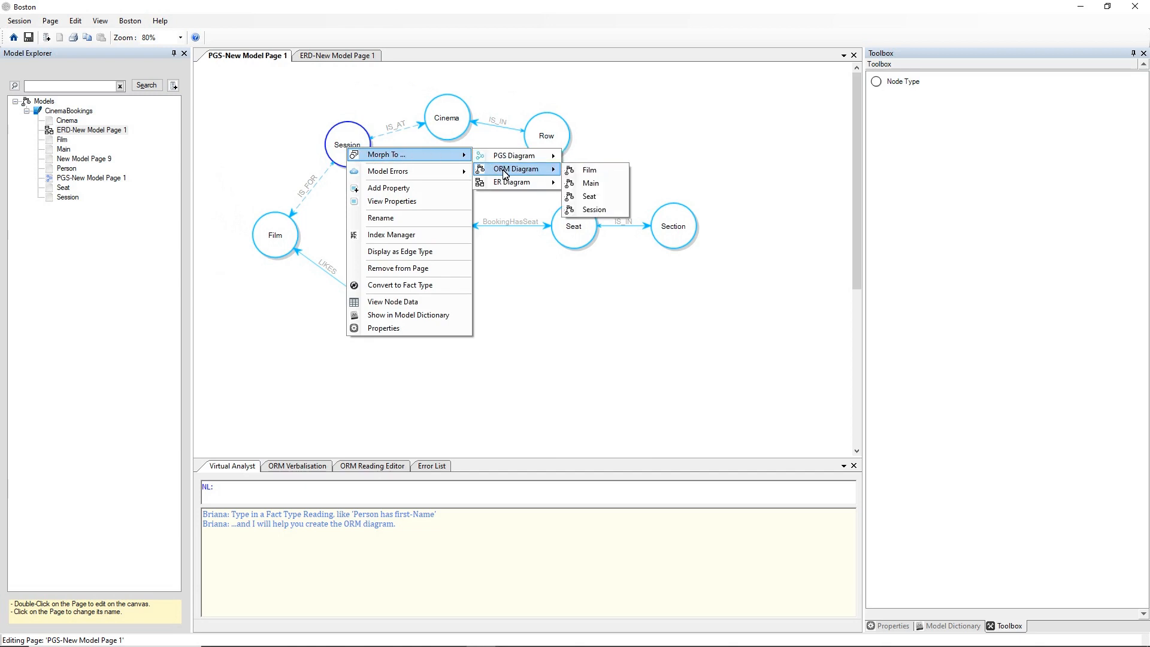
pyautogui.click(578, 184)
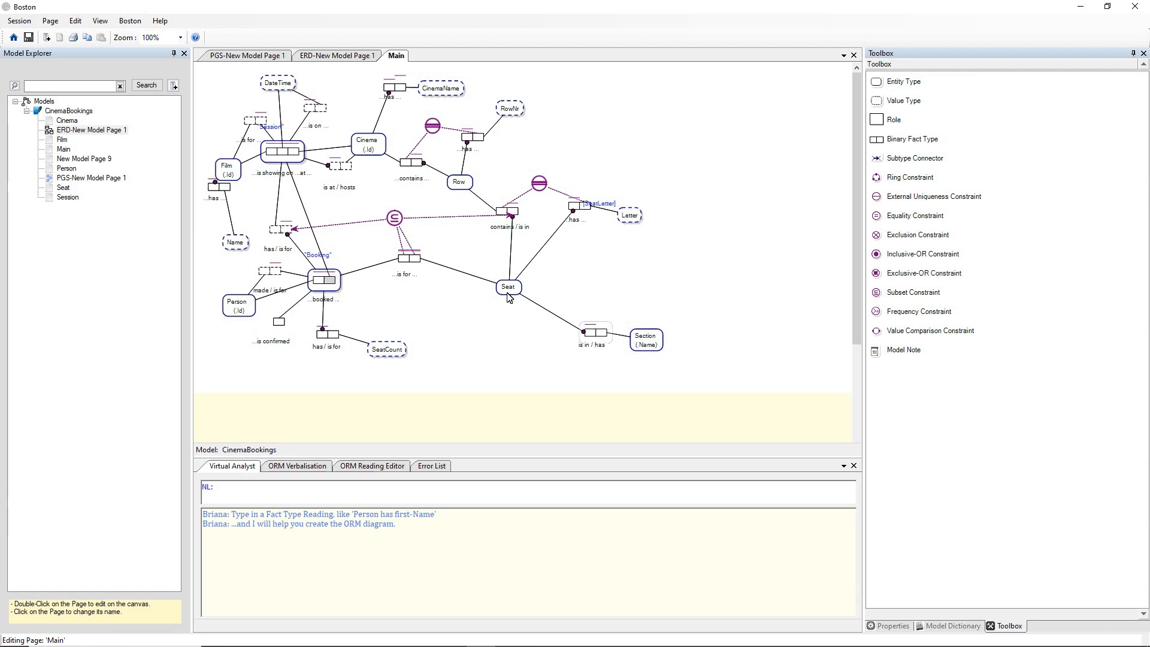
# Recommit the reading "Seat has Booking" for the fact type between Booking and Seat in an enlarged ORM Reading Editor, declining the fact type rename.
pyautogui.click(416, 259)
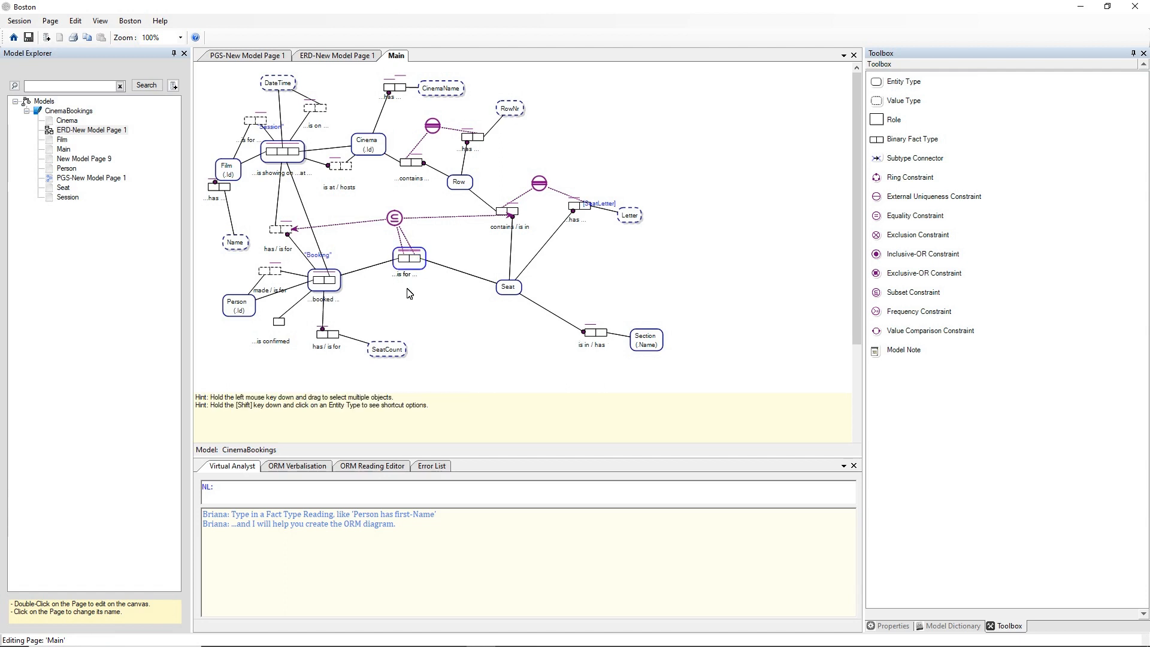
pyautogui.click(359, 468)
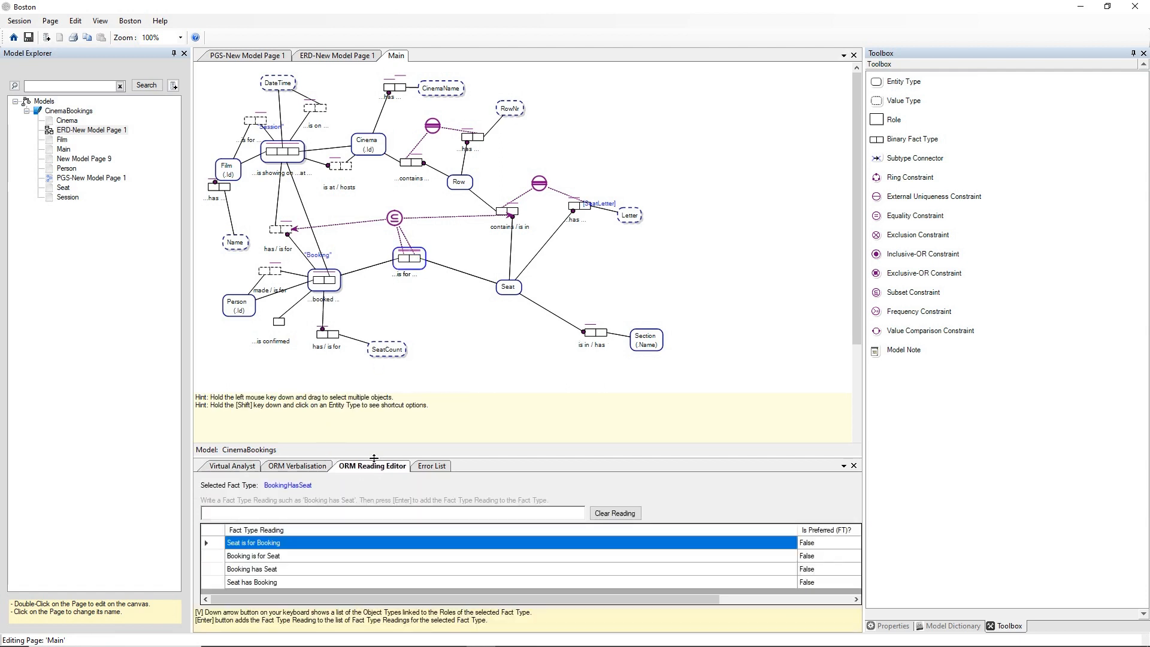
pyautogui.moveTo(374, 458); pyautogui.dragTo(377, 392)
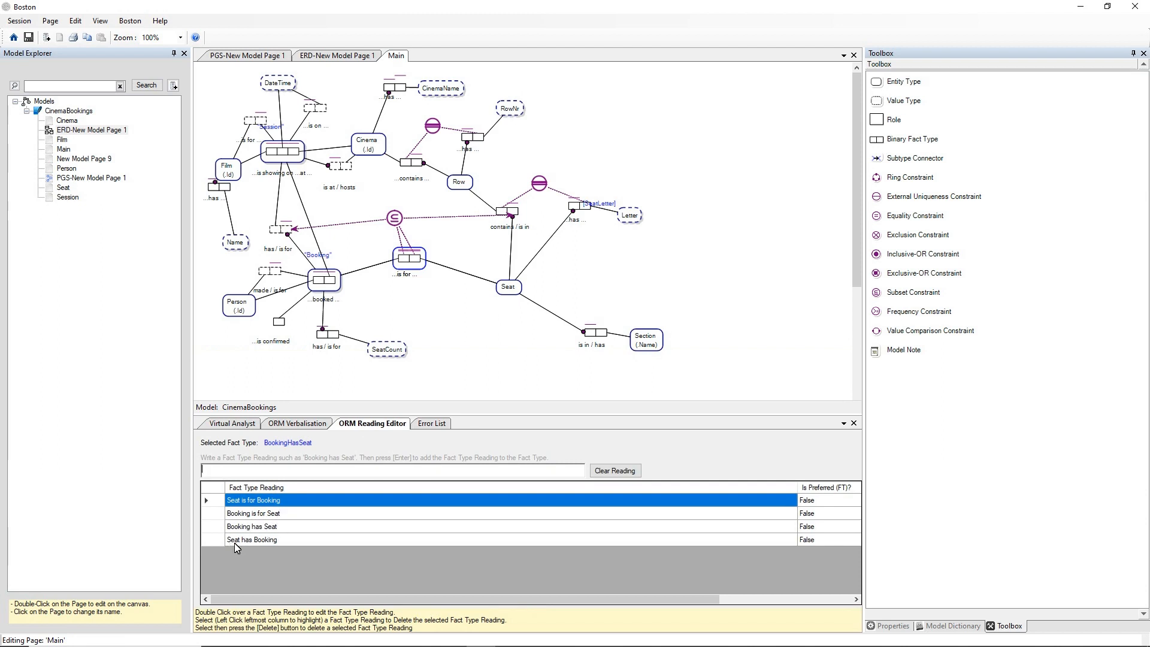
pyautogui.doubleClick(307, 540)
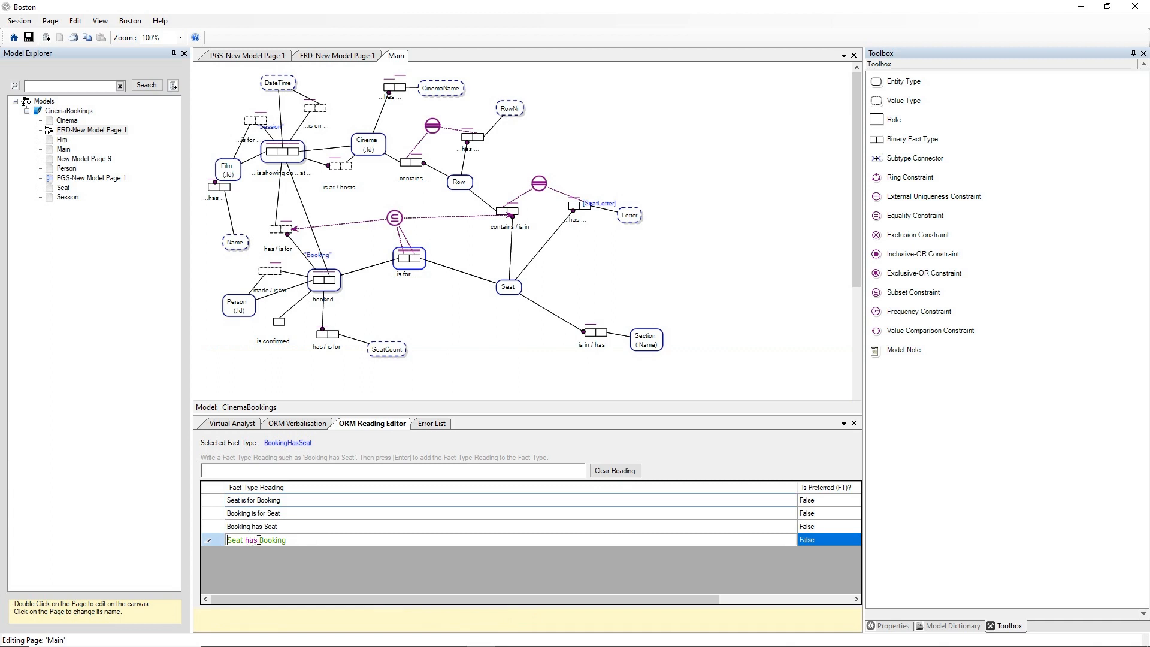
pyautogui.press('Return')
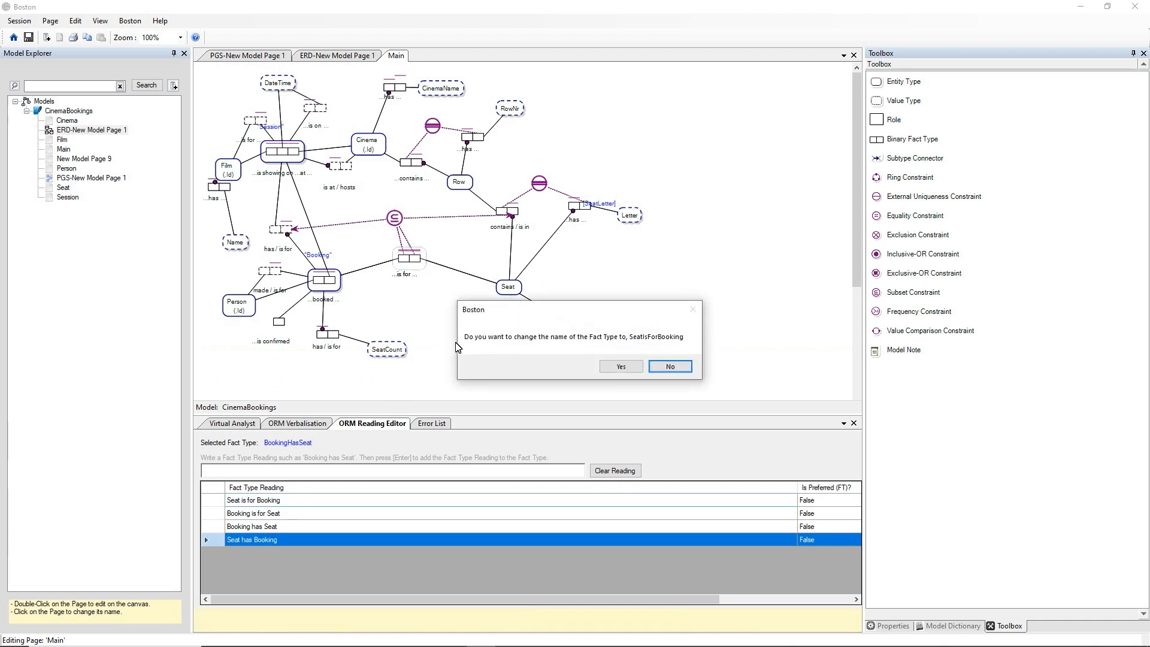
pyautogui.click(668, 367)
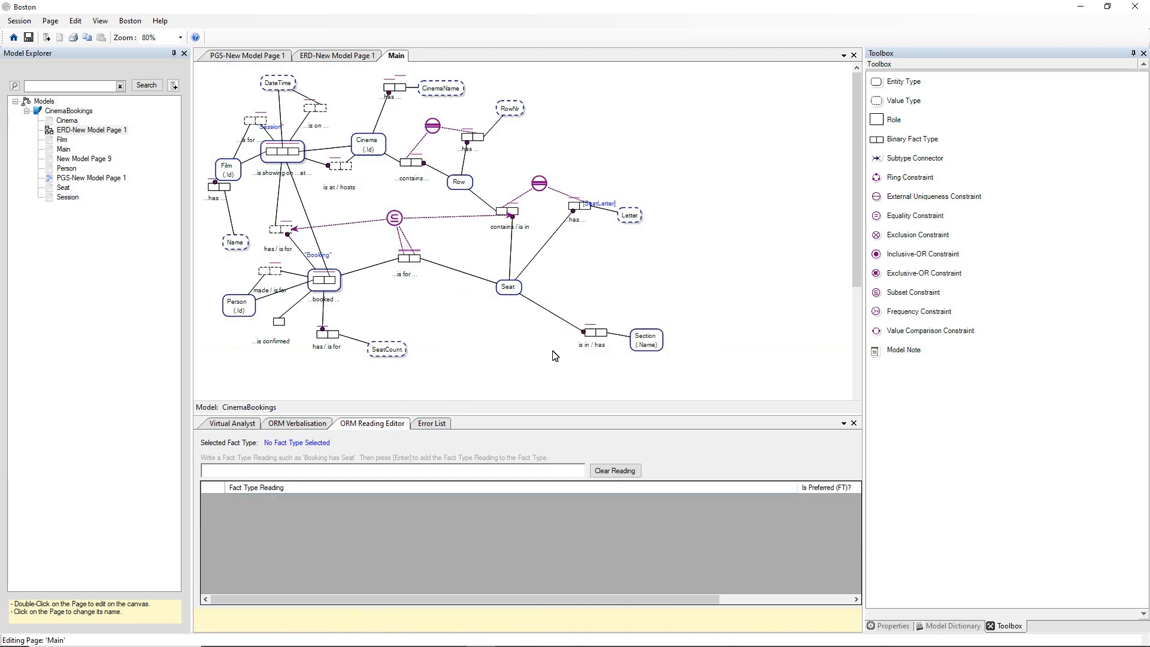
# Morph the objectified Booking fact type to the entity relationship diagram ERD-New Model Page 1.
pyautogui.click(337, 279)
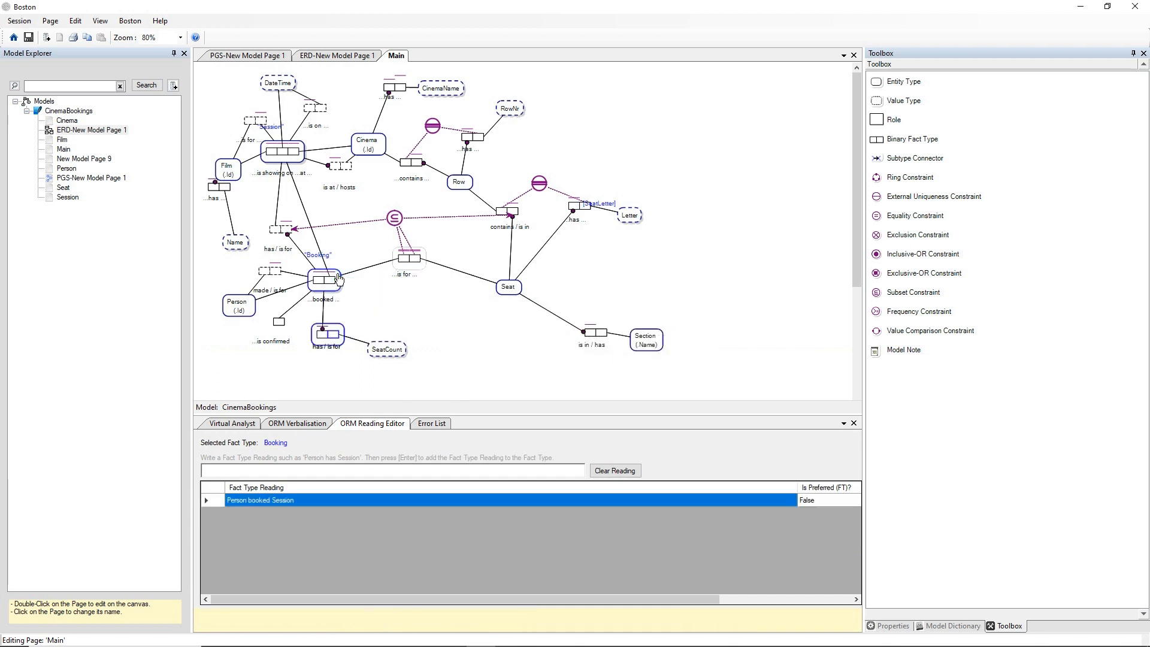
pyautogui.rightClick(339, 278)
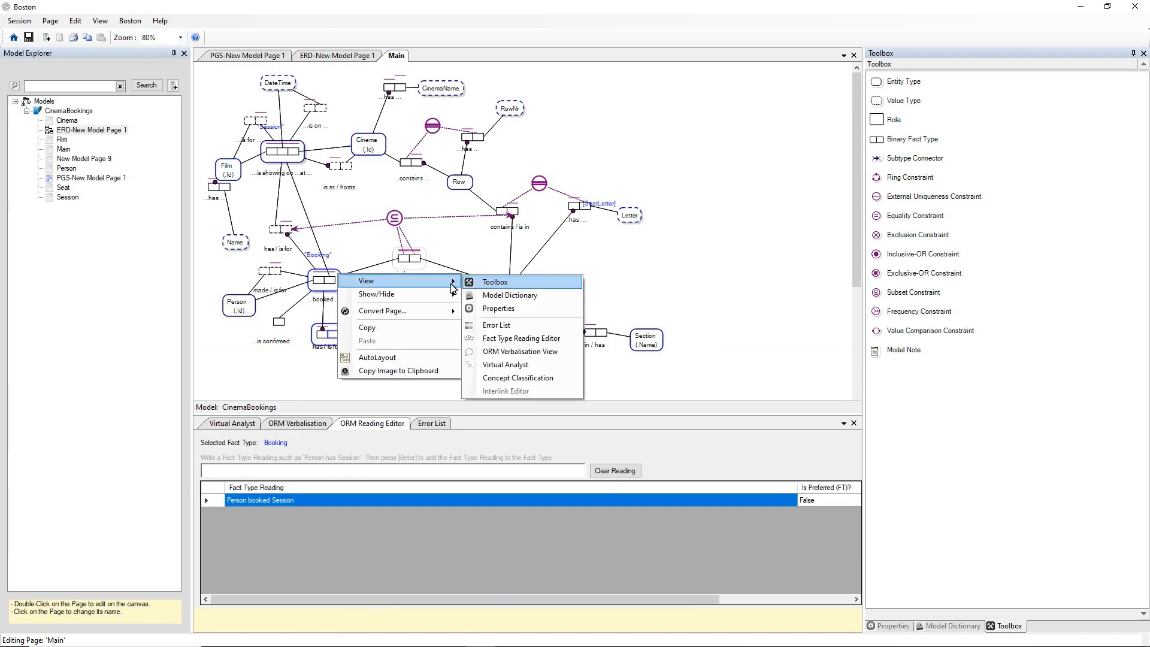
pyautogui.click(348, 264)
pyautogui.rightClick(337, 279)
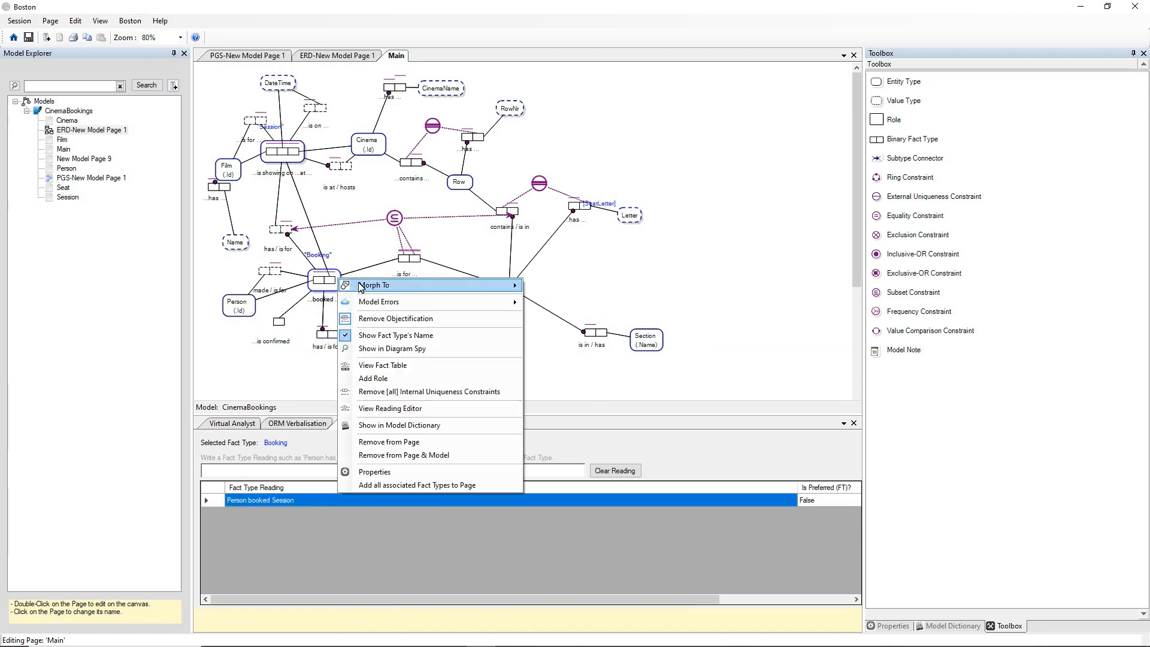
pyautogui.moveTo(422, 285)
pyautogui.moveTo(584, 302)
pyautogui.click(633, 302)
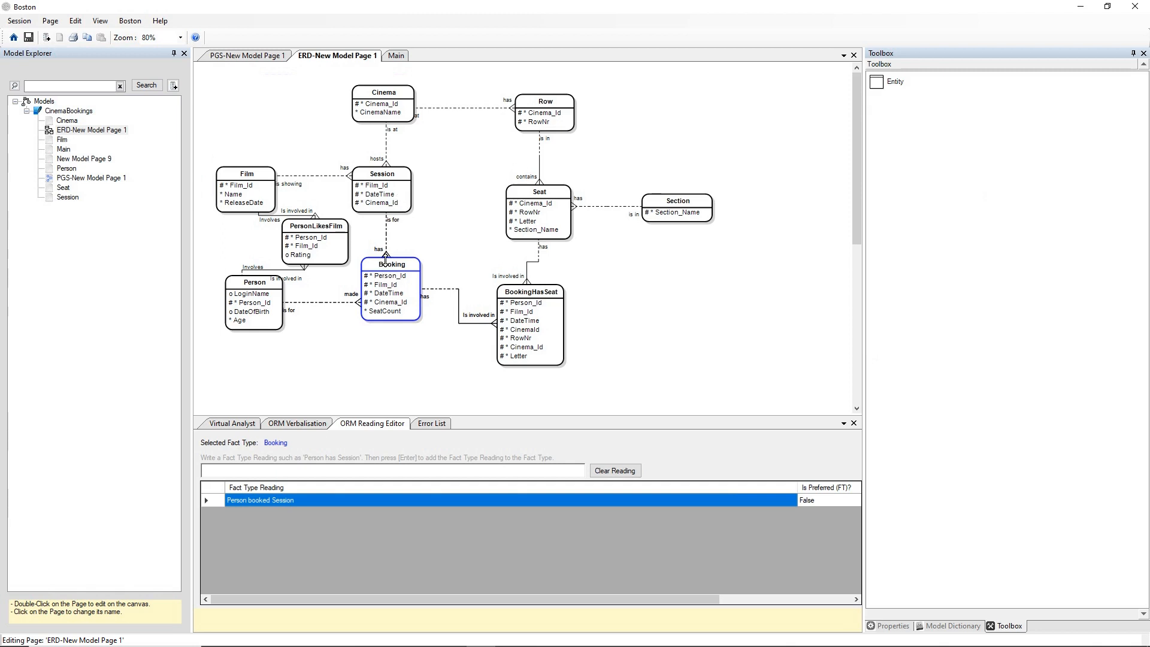
# Recommit the reading "Session has Booking" for the relation between the Session and Booking entities.
pyautogui.click(385, 234)
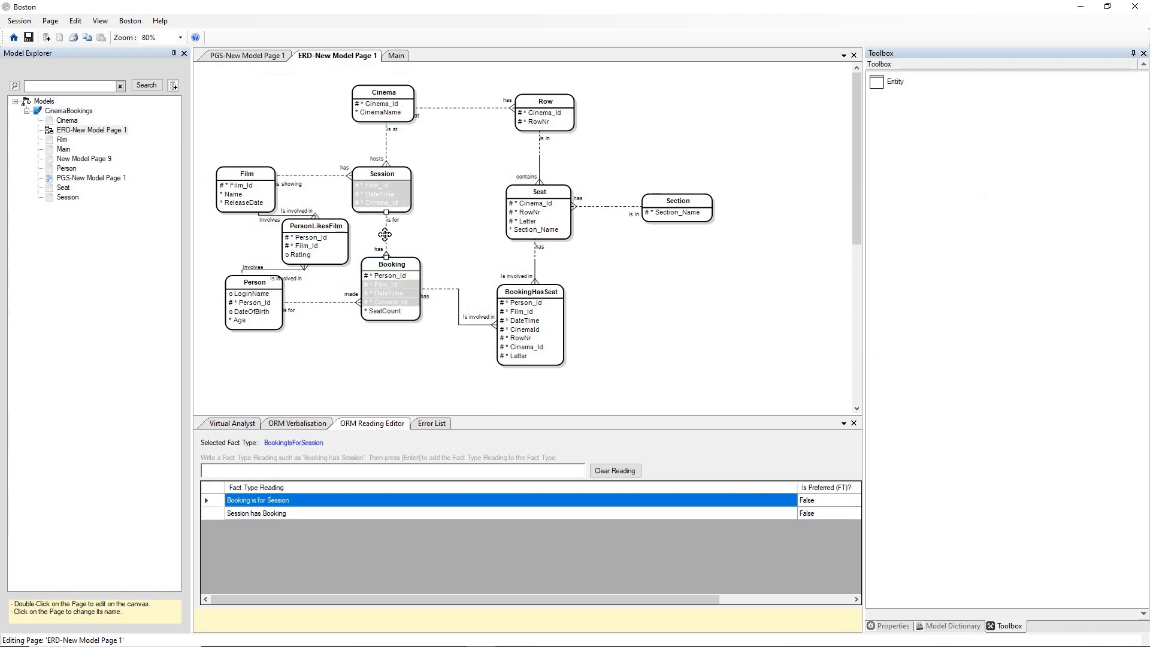
pyautogui.doubleClick(308, 501)
pyautogui.click(325, 514)
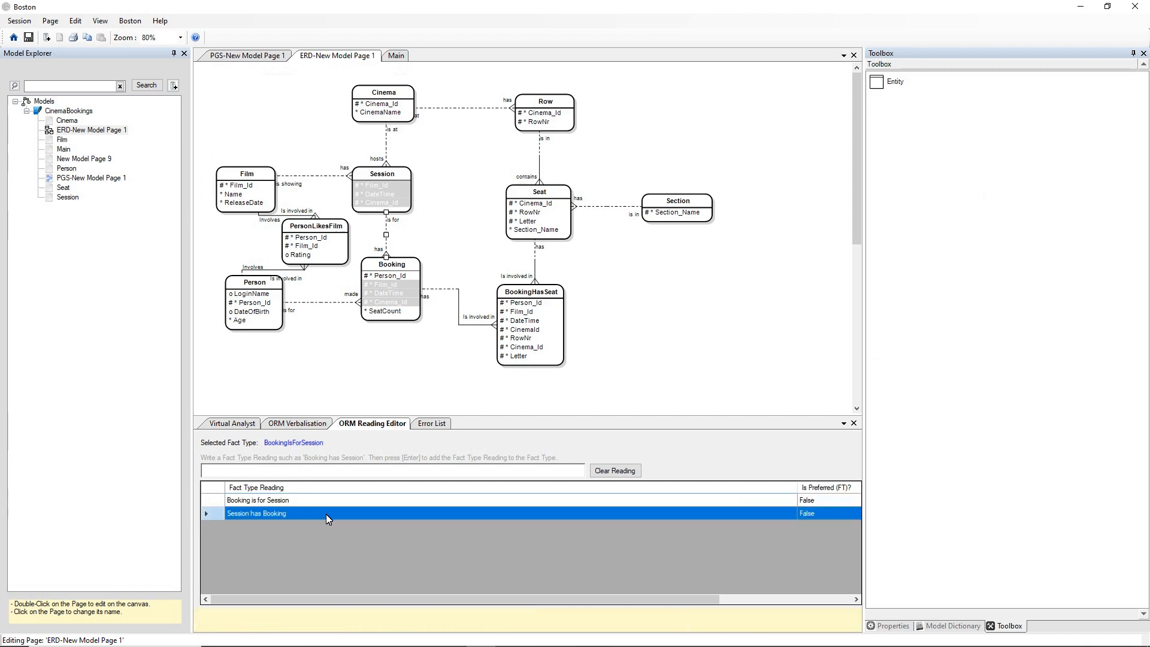
pyautogui.click(337, 515)
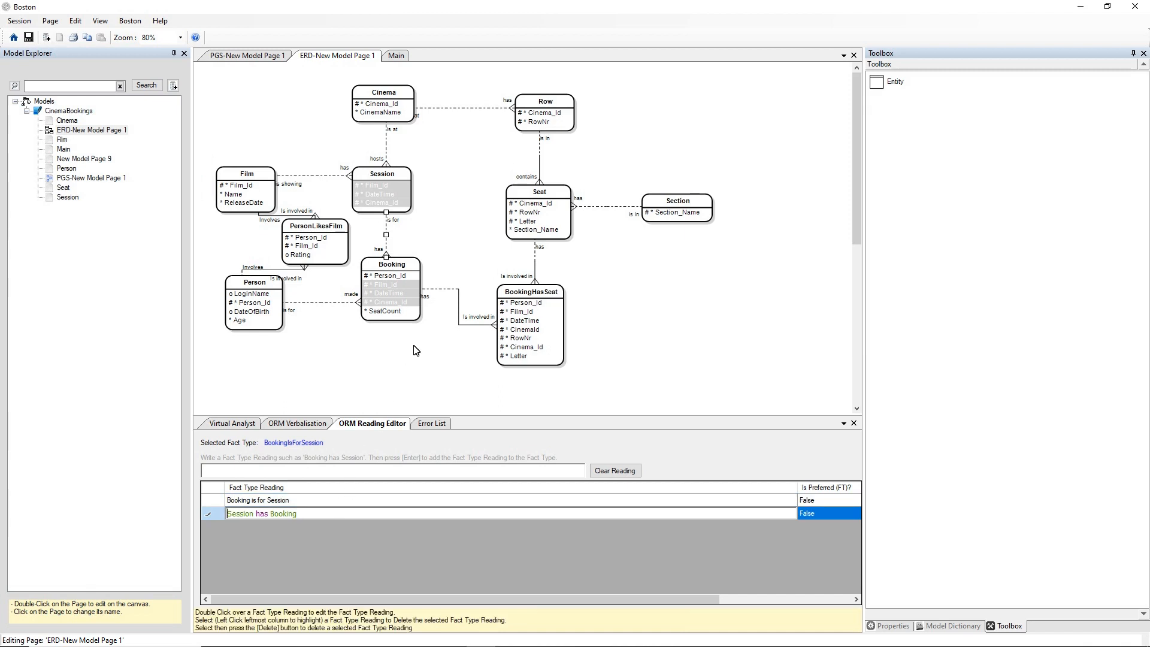
pyautogui.press('Return')
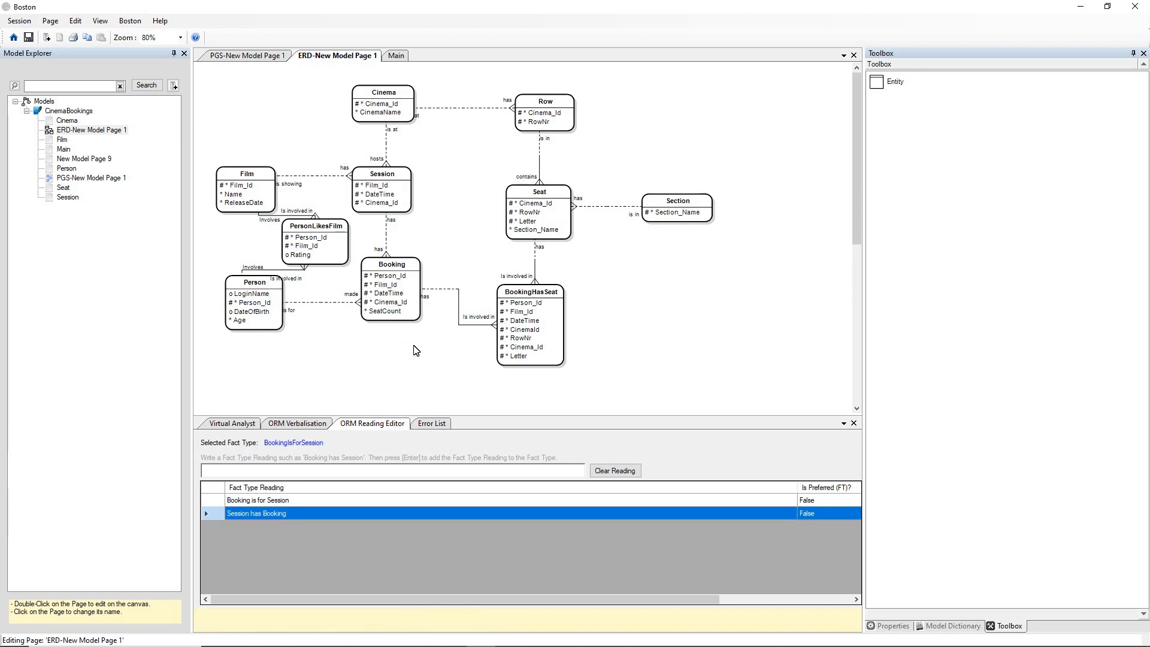
# Morph the Booking entity to the PGS diagram PGS-New Model Page 1.
pyautogui.click(406, 293)
pyautogui.rightClick(388, 266)
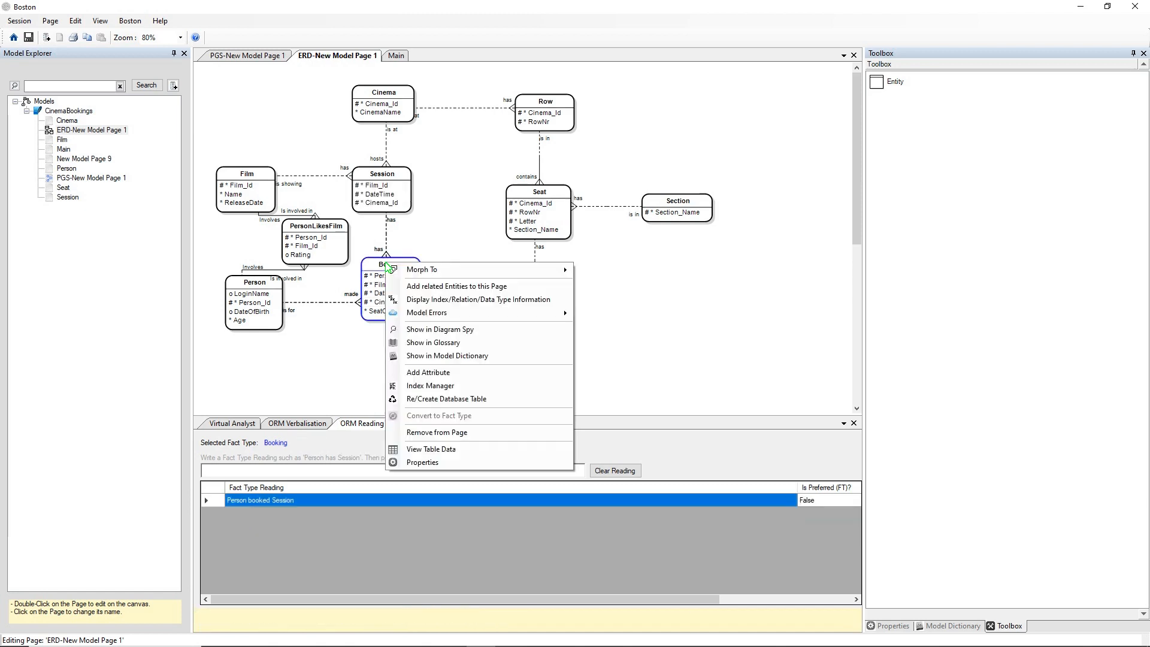
pyautogui.moveTo(414, 270)
pyautogui.moveTo(650, 299)
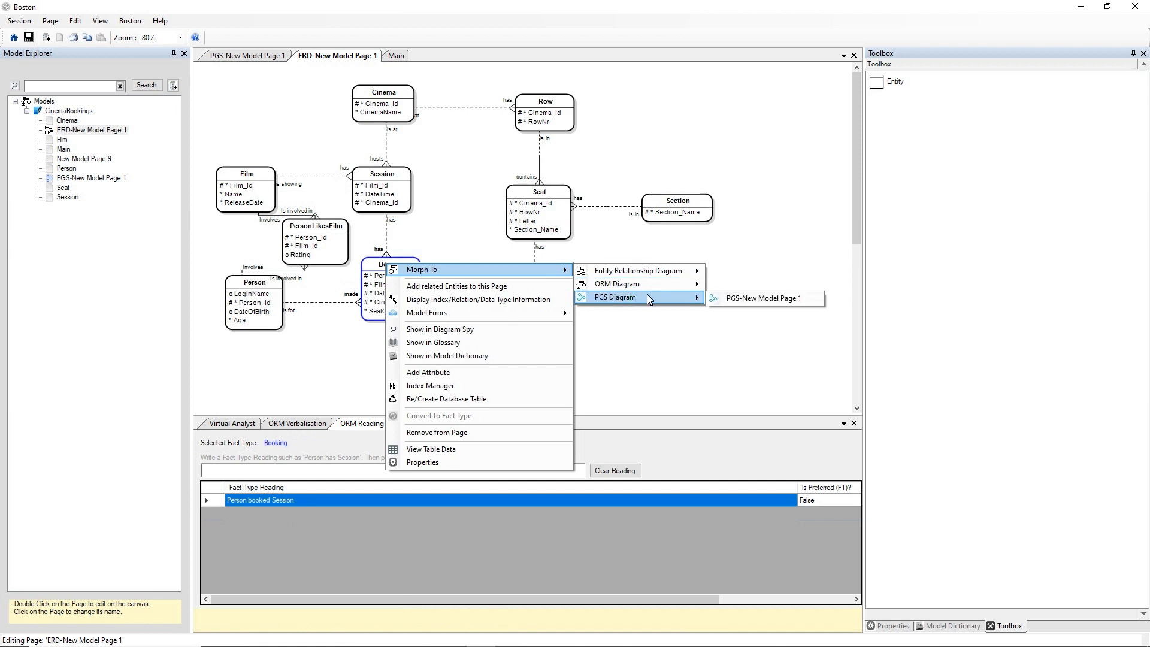
pyautogui.click(728, 299)
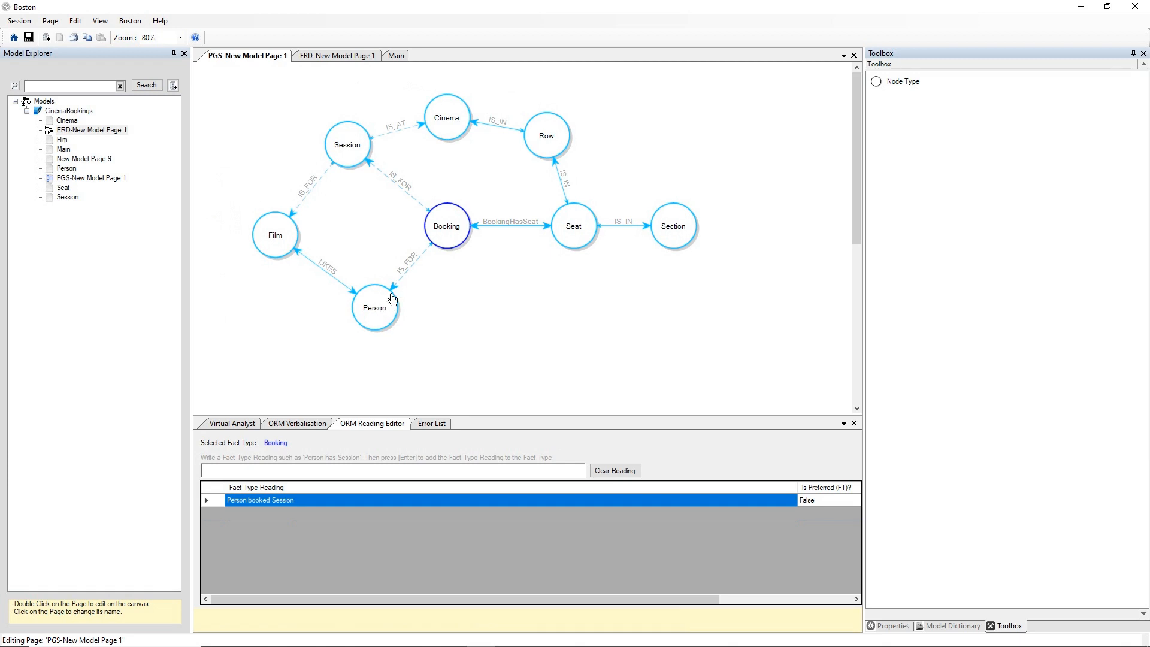
# Examine the fact type readings of the IS_FOR edge between Booking and Person.
pyautogui.click(416, 265)
pyautogui.click(416, 265)
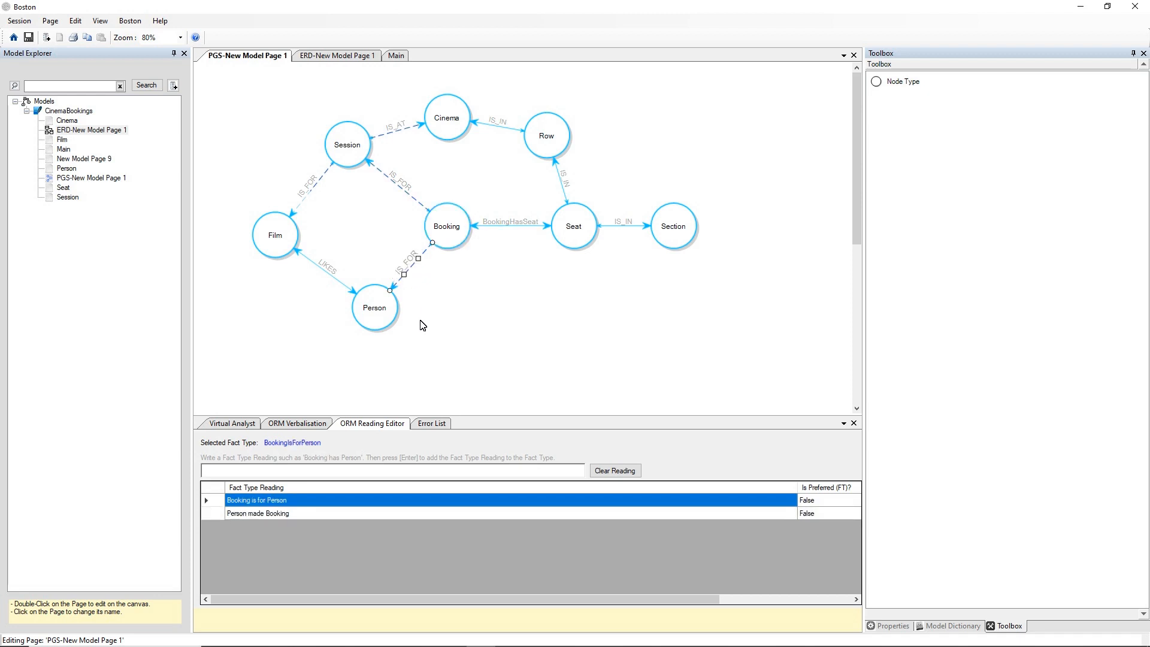
pyautogui.click(275, 320)
# Open the Fact Engine for the CinemaBookings model and hide the help area beneath its query editor.
pyautogui.click(78, 112)
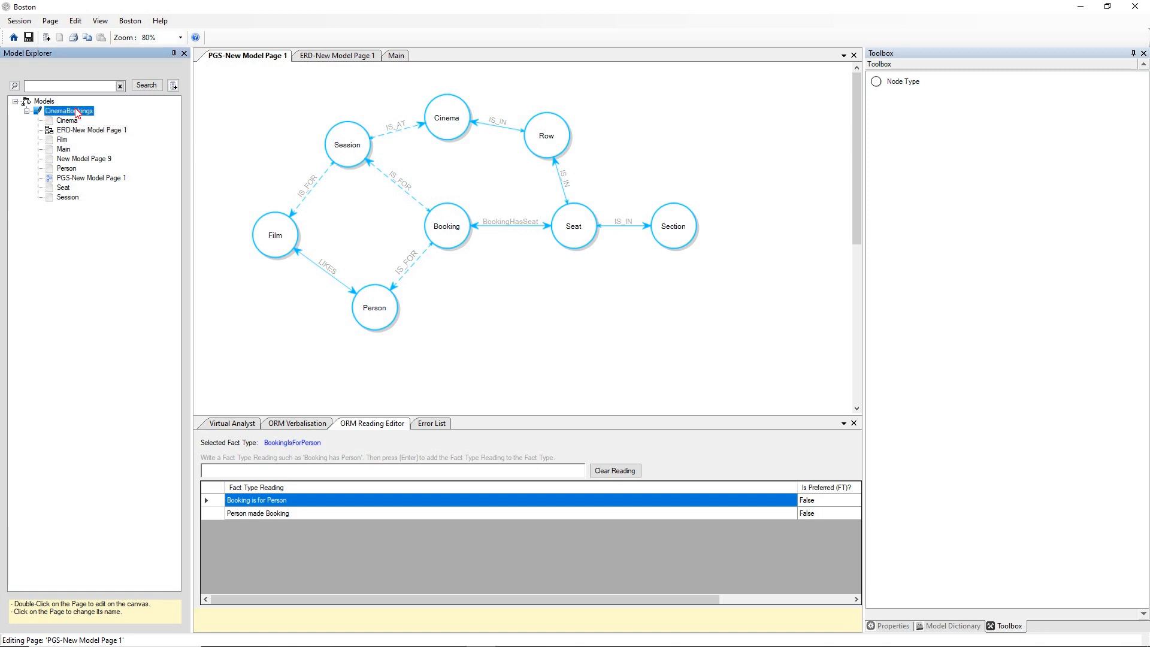
pyautogui.rightClick(77, 112)
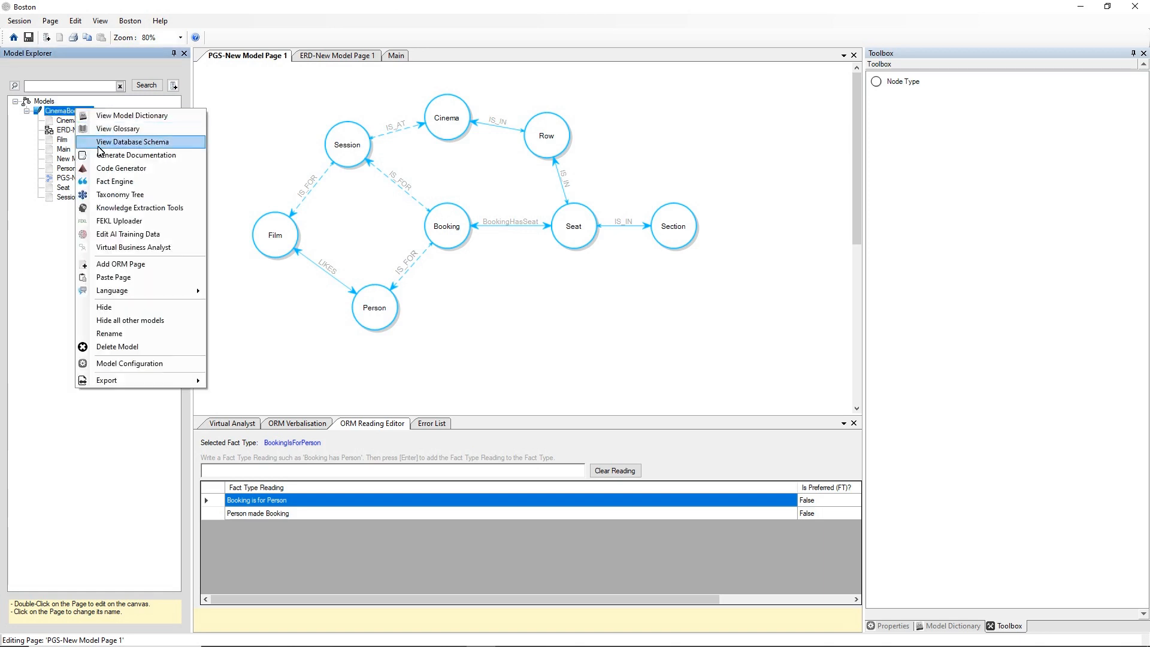
pyautogui.click(146, 183)
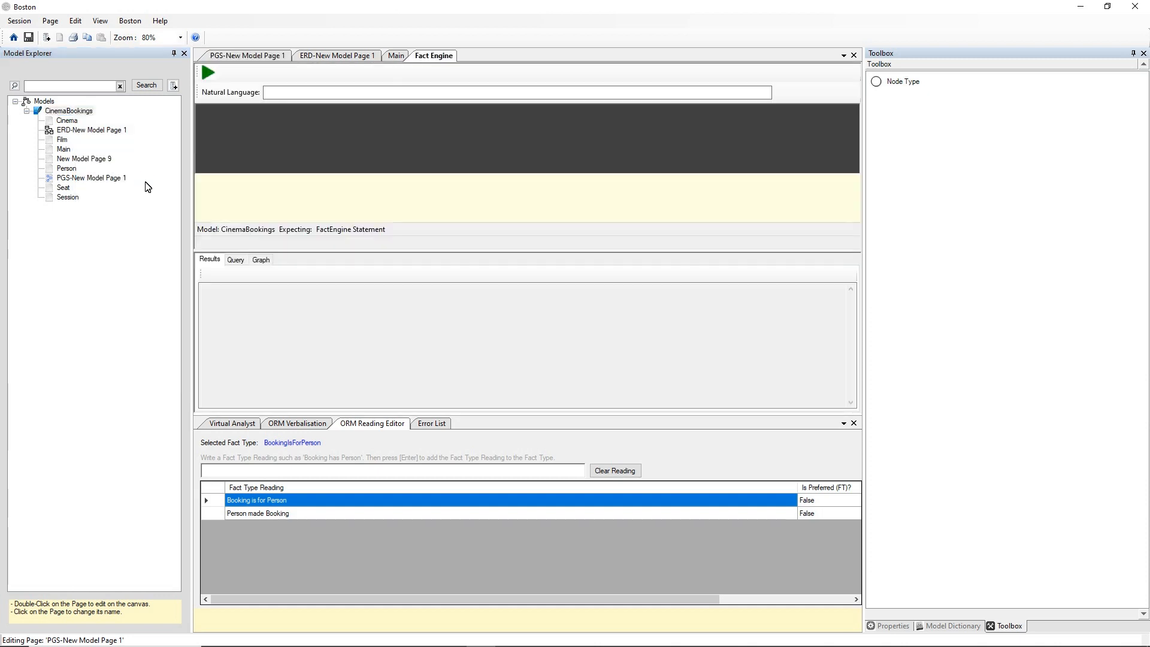
pyautogui.rightClick(338, 200)
pyautogui.click(366, 206)
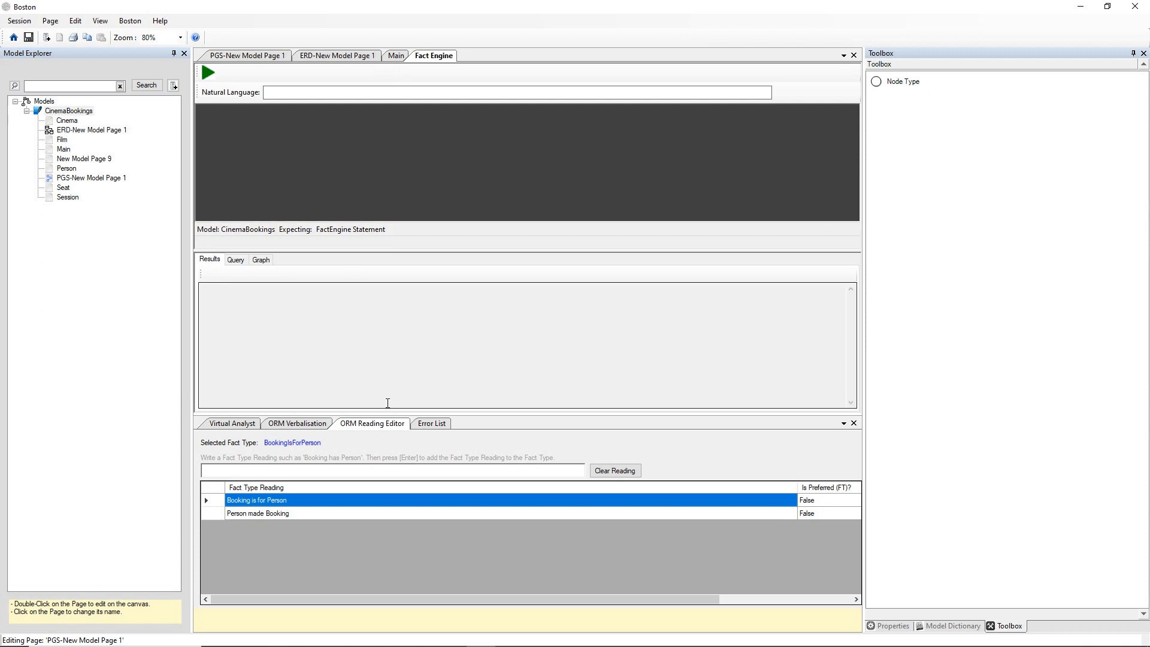
# Close the ORM Reading Editor, Virtual Analyst, ORM Verbalisation and Error List to give the Fact Engine more room.
pyautogui.click(855, 423)
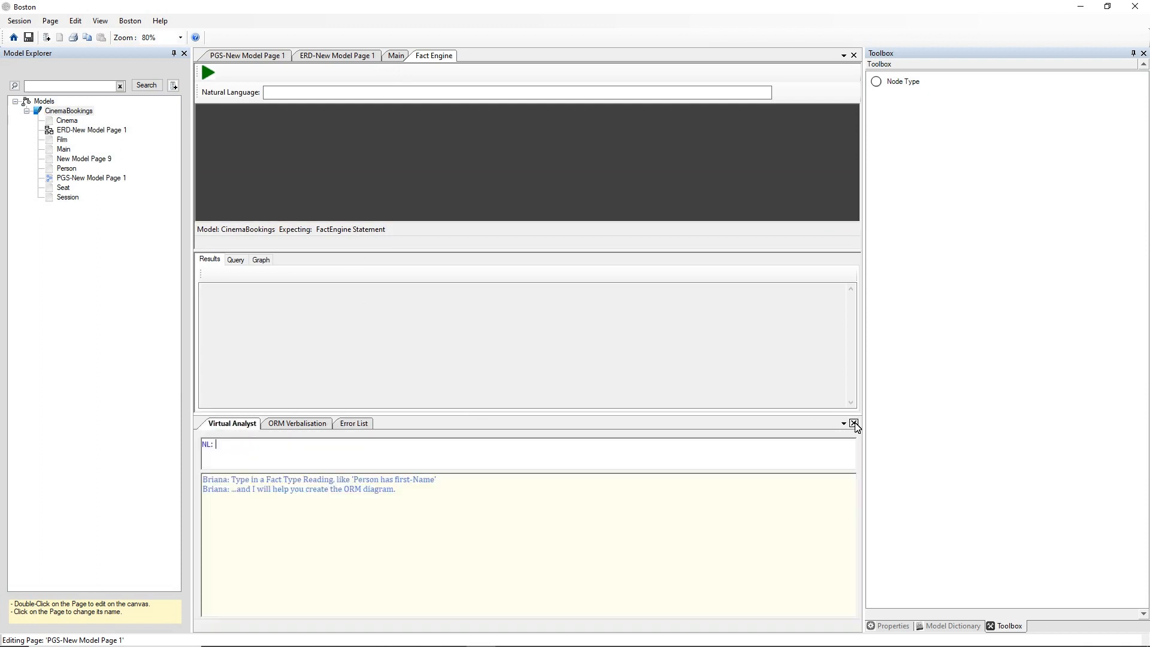
pyautogui.click(855, 423)
pyautogui.click(854, 423)
pyautogui.click(854, 423)
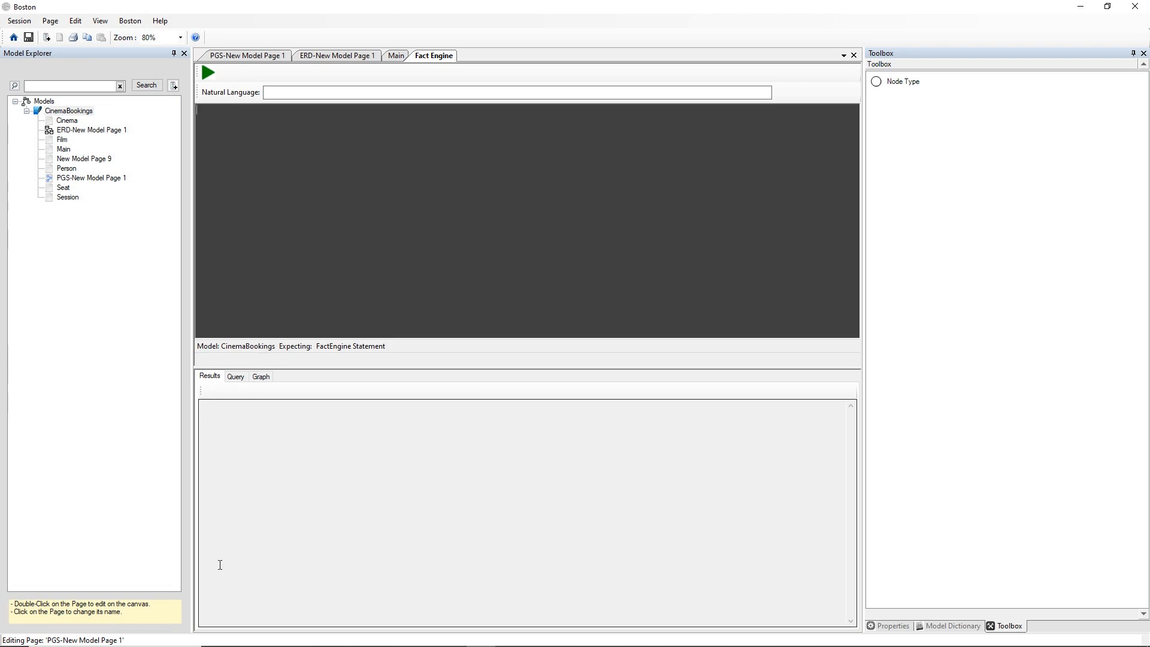
# Look through the Fact Engine's Query and Graph output views and return to the Results view.
pyautogui.click(236, 376)
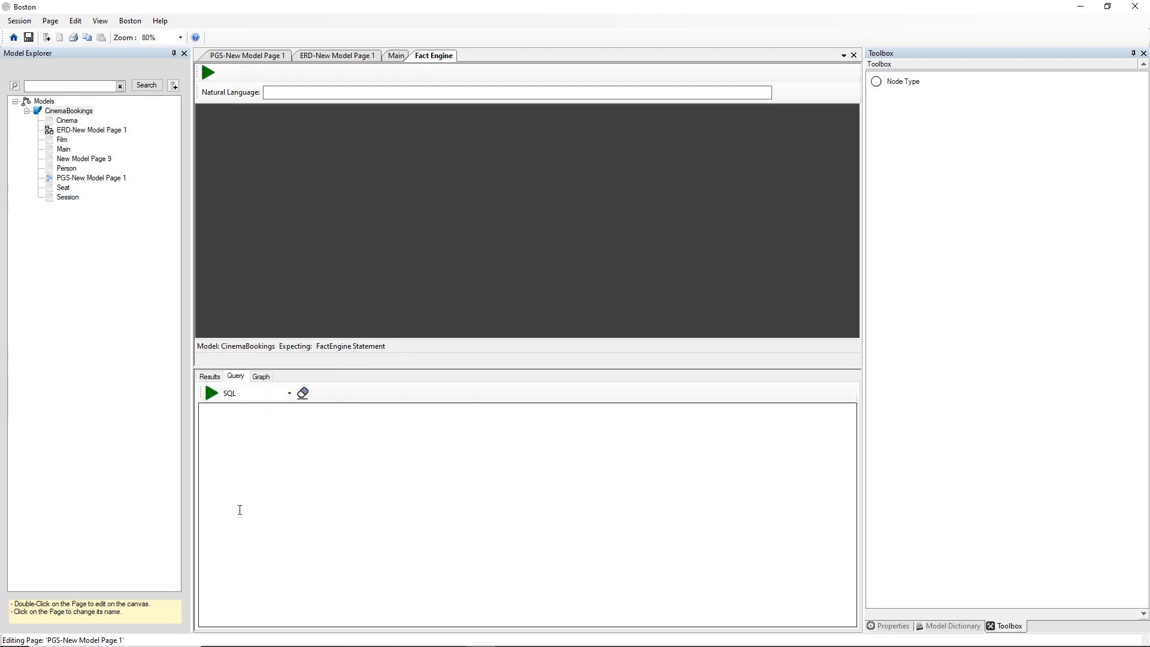
pyautogui.click(263, 378)
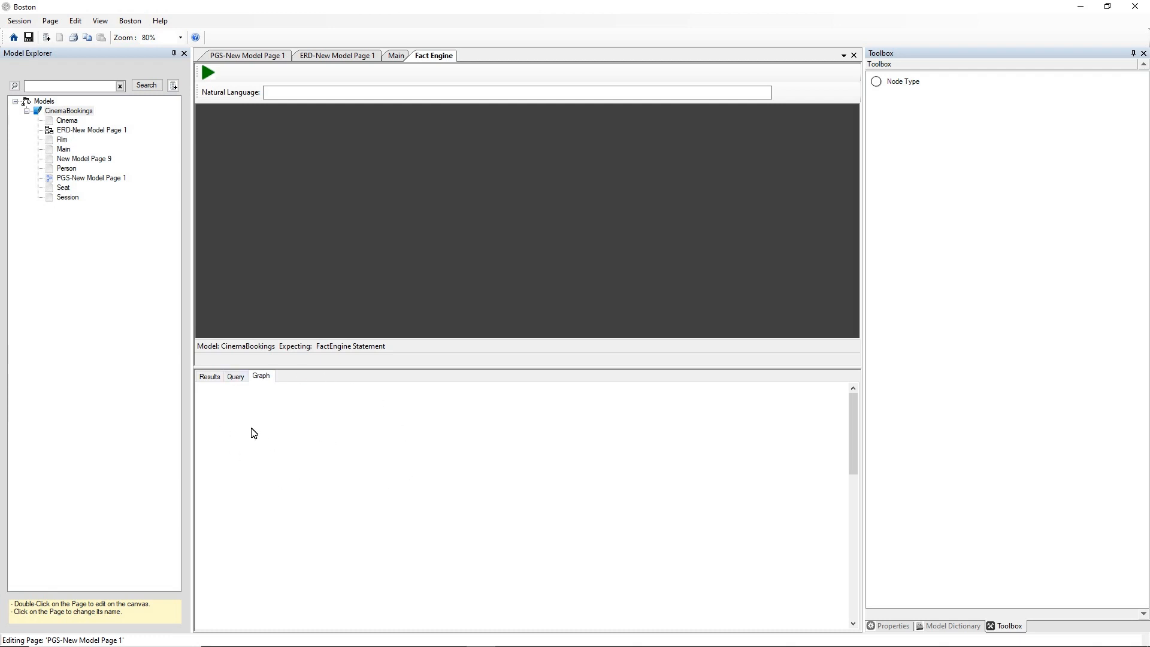
pyautogui.click(211, 378)
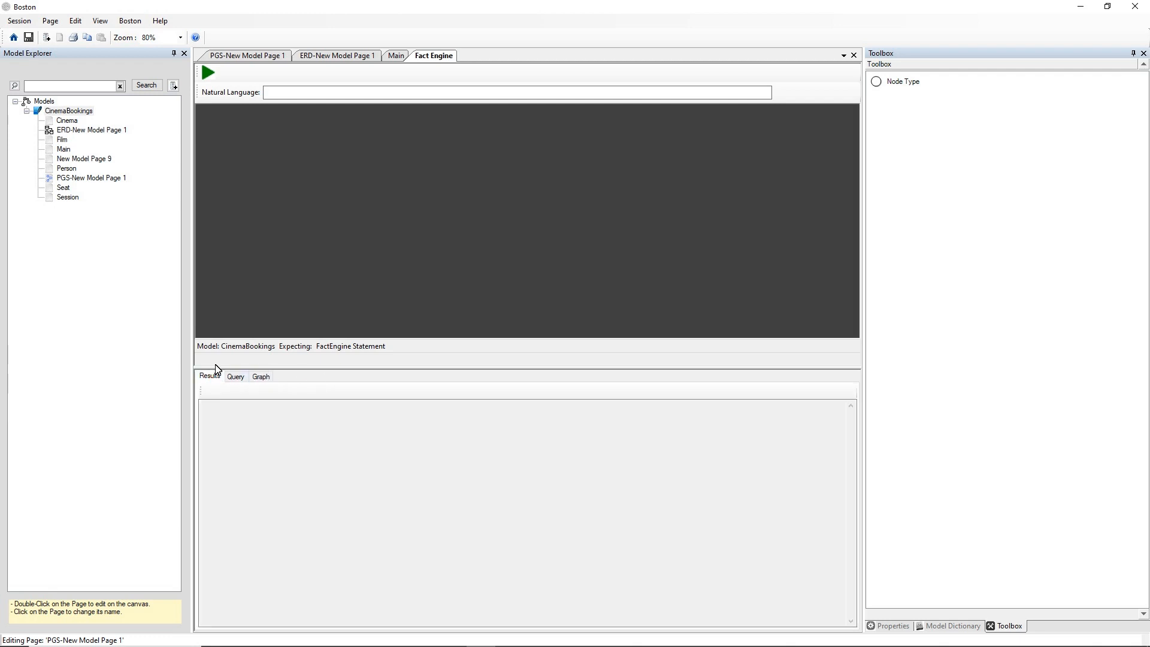
# Review the database type and connection string in the CinemaBookings model configuration, and leave it without saving changes.
pyautogui.click(38, 112)
pyautogui.click(55, 112)
pyautogui.rightClick(61, 111)
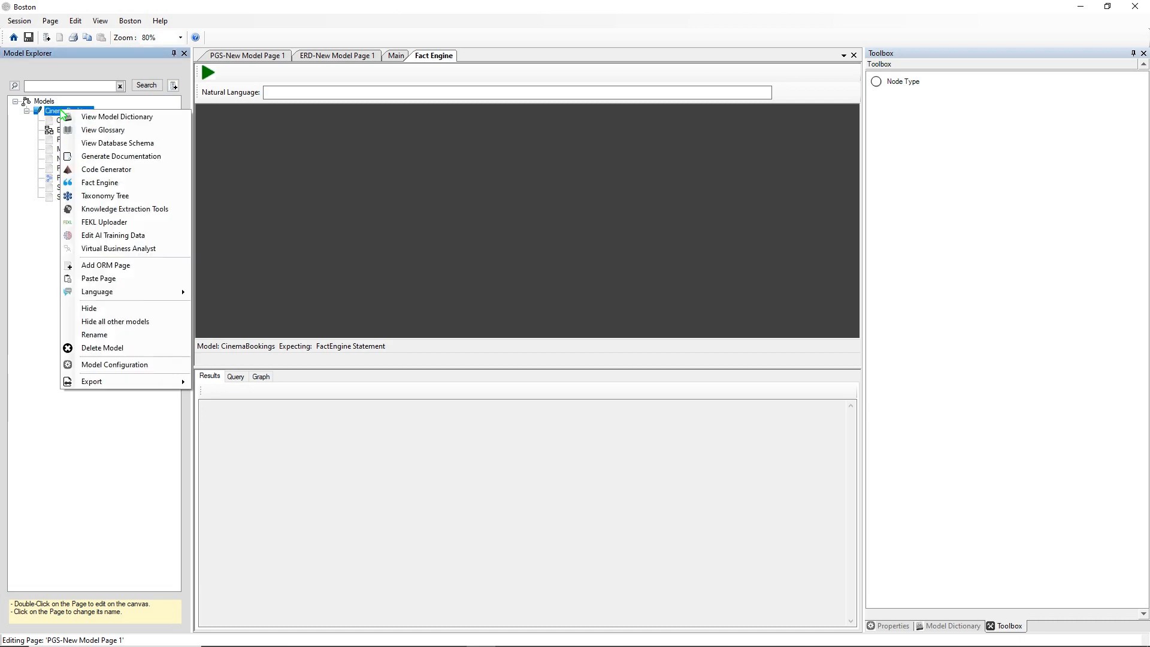
pyautogui.click(112, 365)
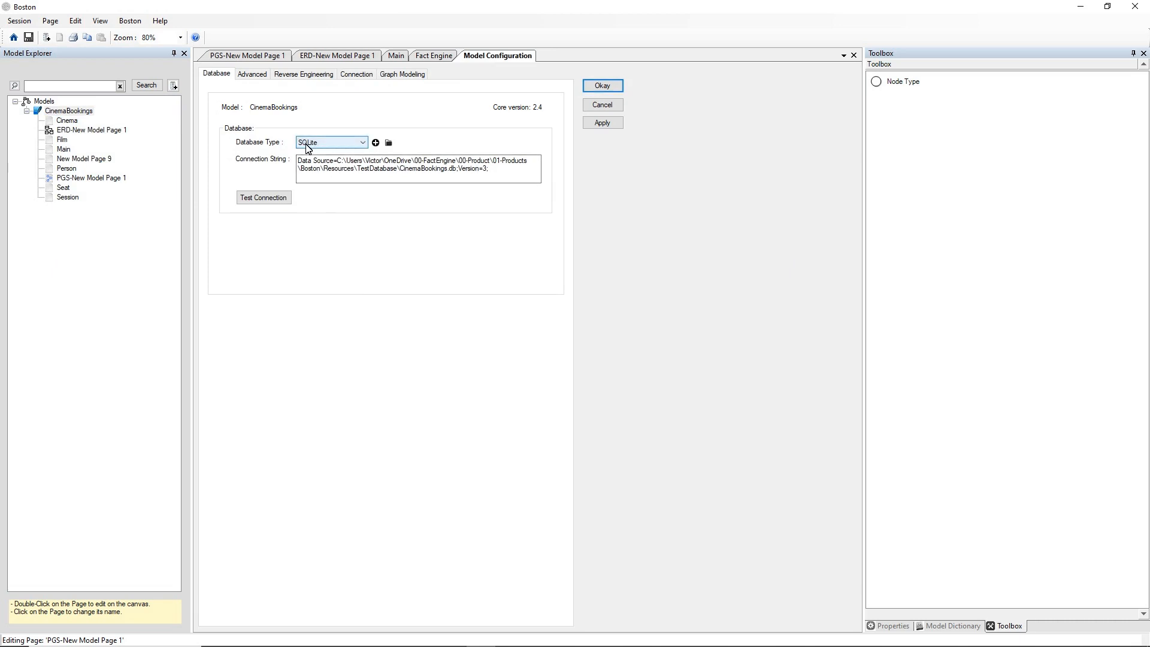
pyautogui.moveTo(490, 169); pyautogui.dragTo(289, 161)
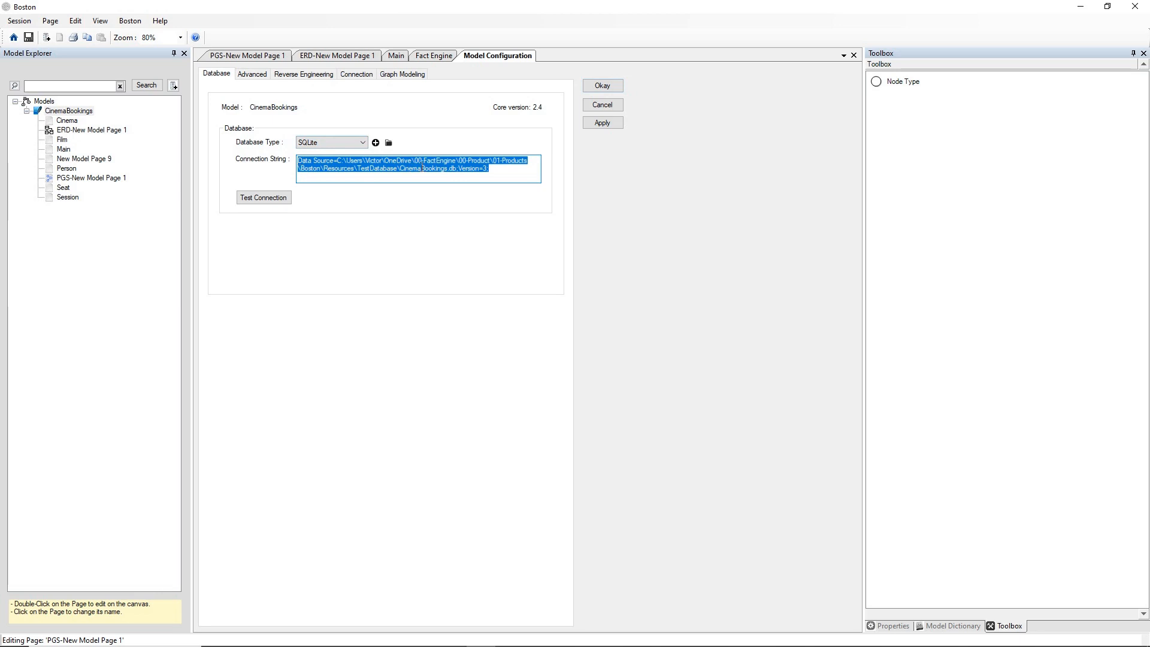
pyautogui.click(598, 105)
# Start a query in the Fact Engine editor with "WHICH Person".
pyautogui.click(306, 127)
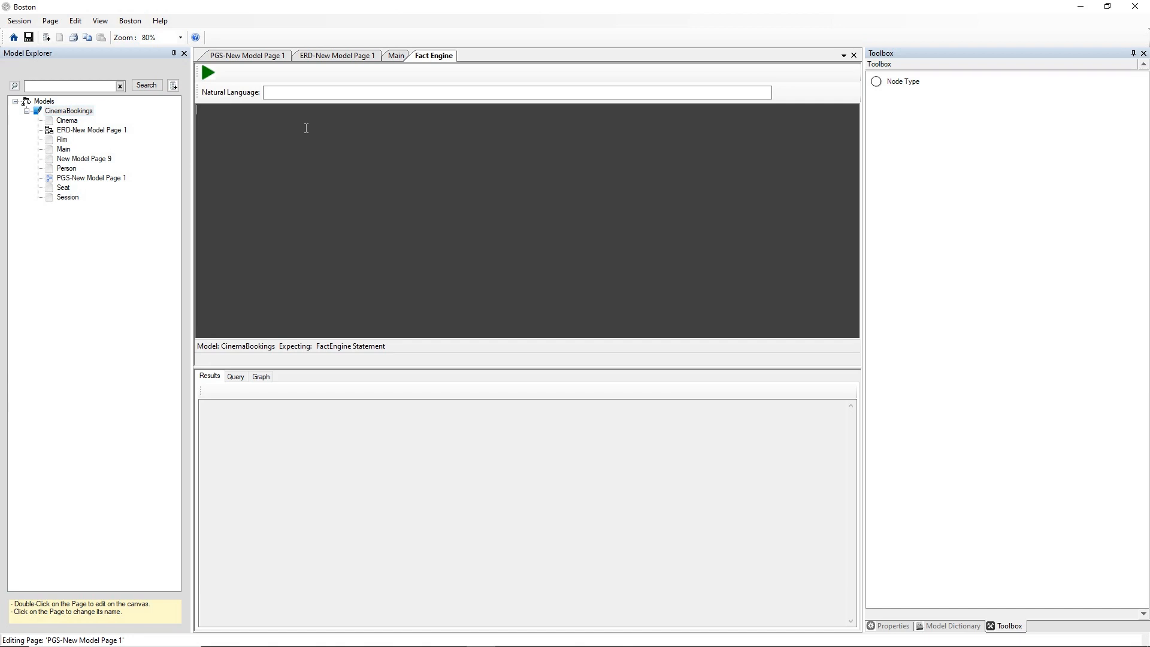
pyautogui.write('WHICH')
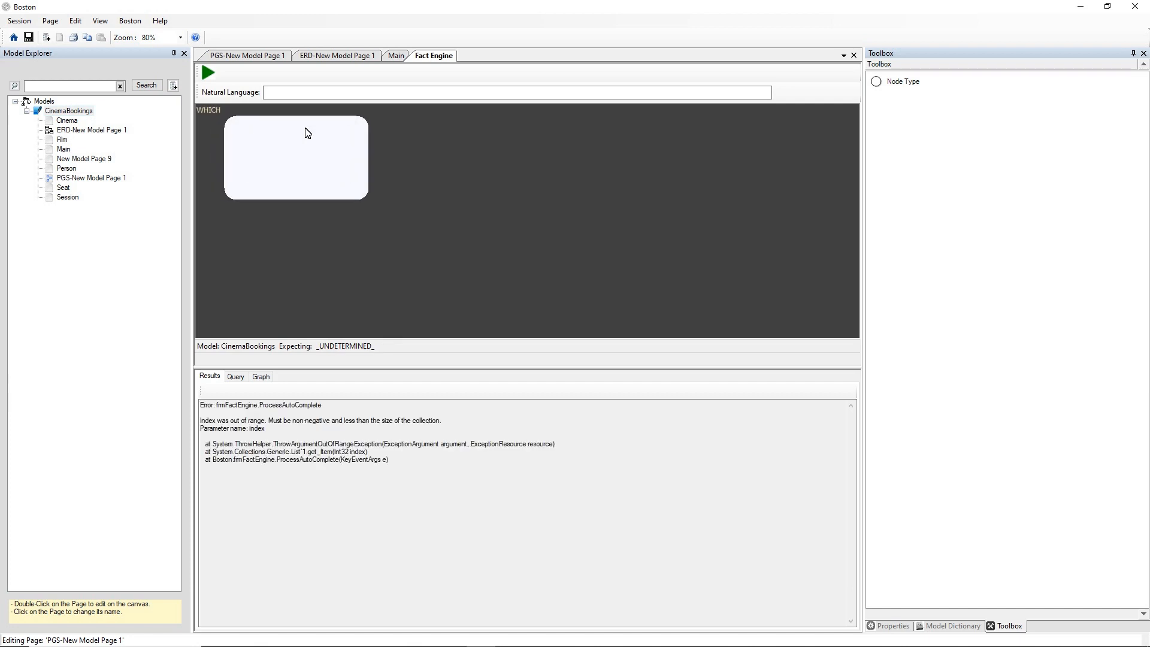
pyautogui.write(' Person')
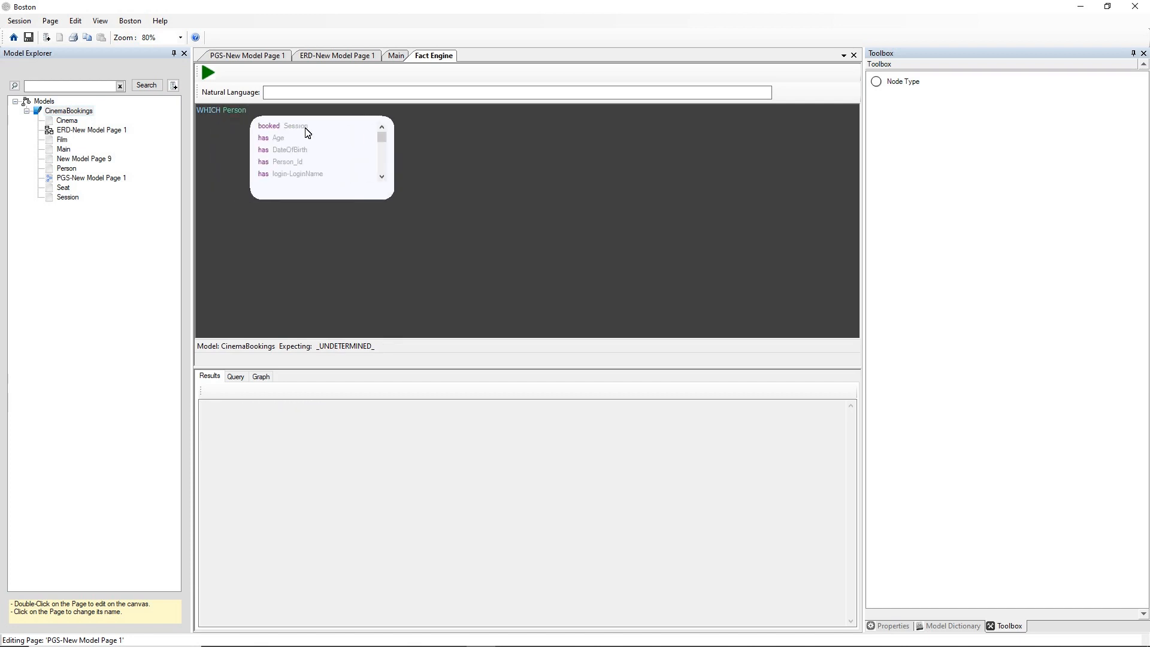
# Browse the suggested predicates for Person and add the "made Booking" suggestion to the query.
pyautogui.press('Down')
pyautogui.press('Down')
pyautogui.press('Down')
pyautogui.press('Down')
pyautogui.press('Down')
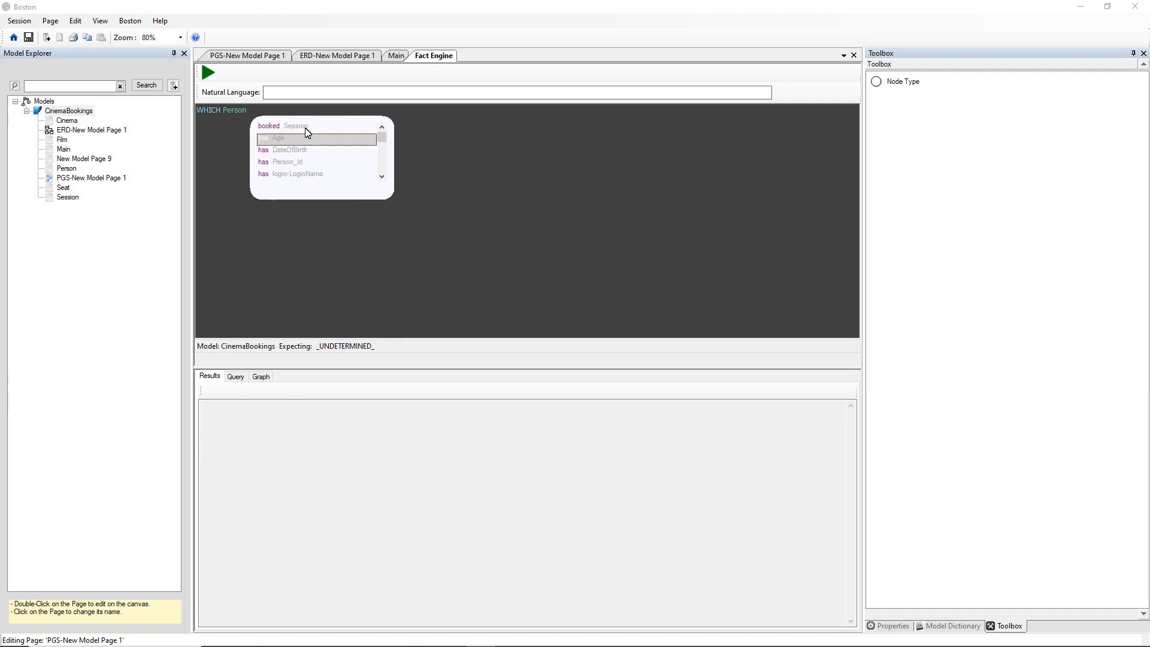
pyautogui.press('Down')
pyautogui.press('Down')
pyautogui.press('Down')
pyautogui.press('Down')
pyautogui.press('Down')
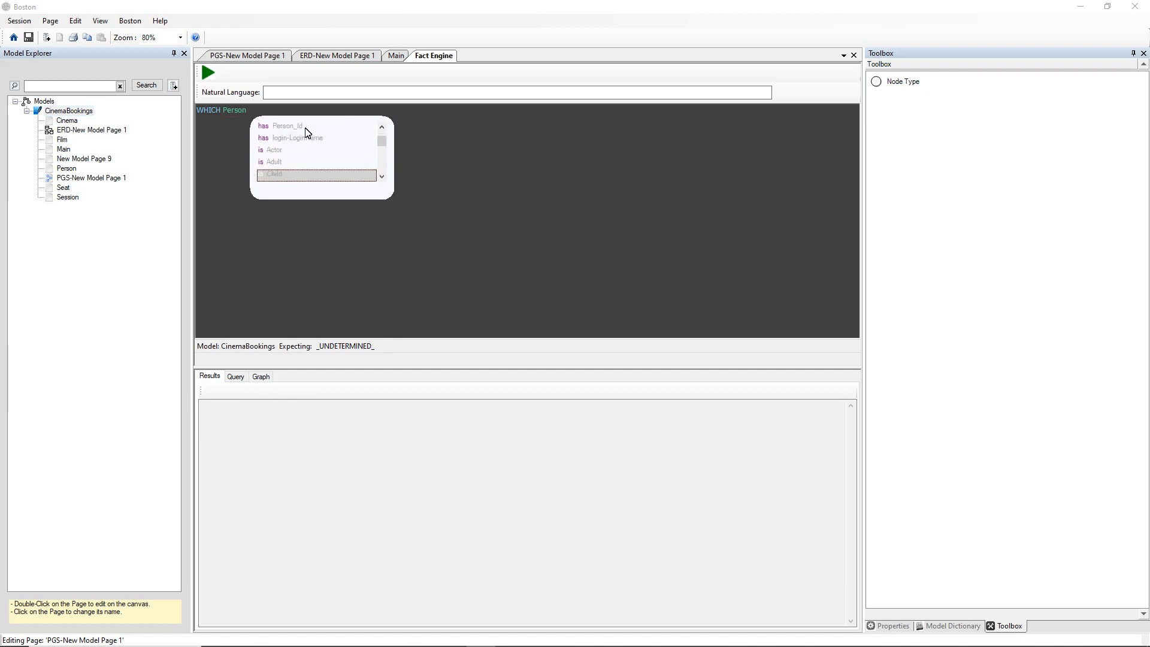
pyautogui.press('Down')
pyautogui.press('Down')
pyautogui.press('Down')
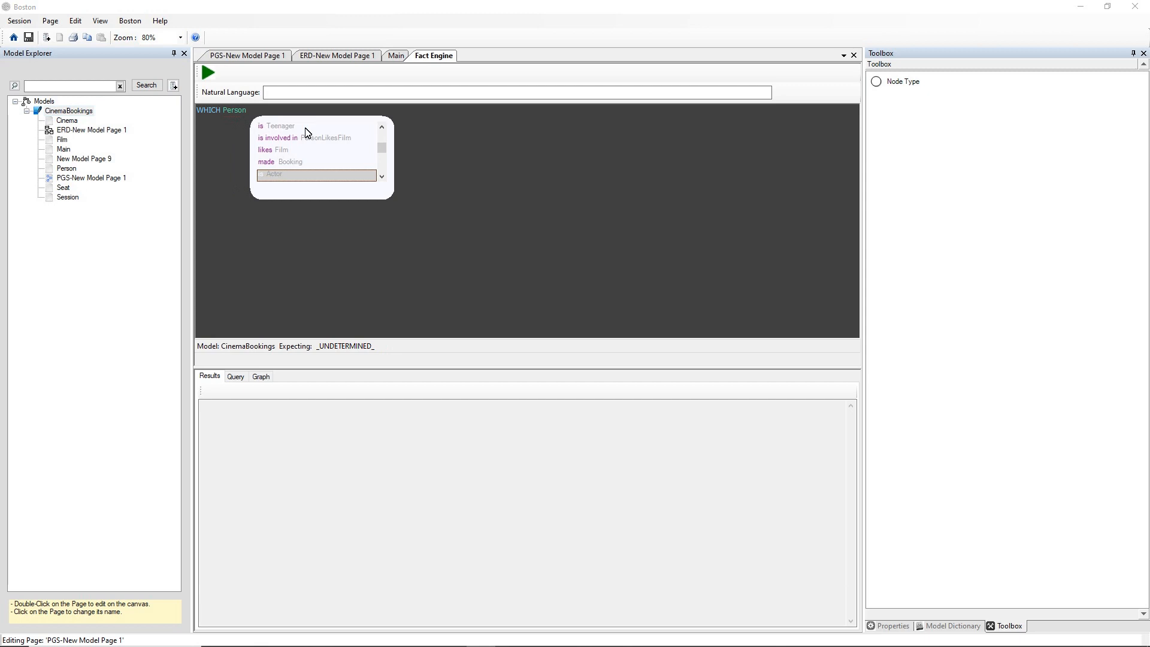
pyautogui.press('Down')
pyautogui.press('Down')
pyautogui.press('Down')
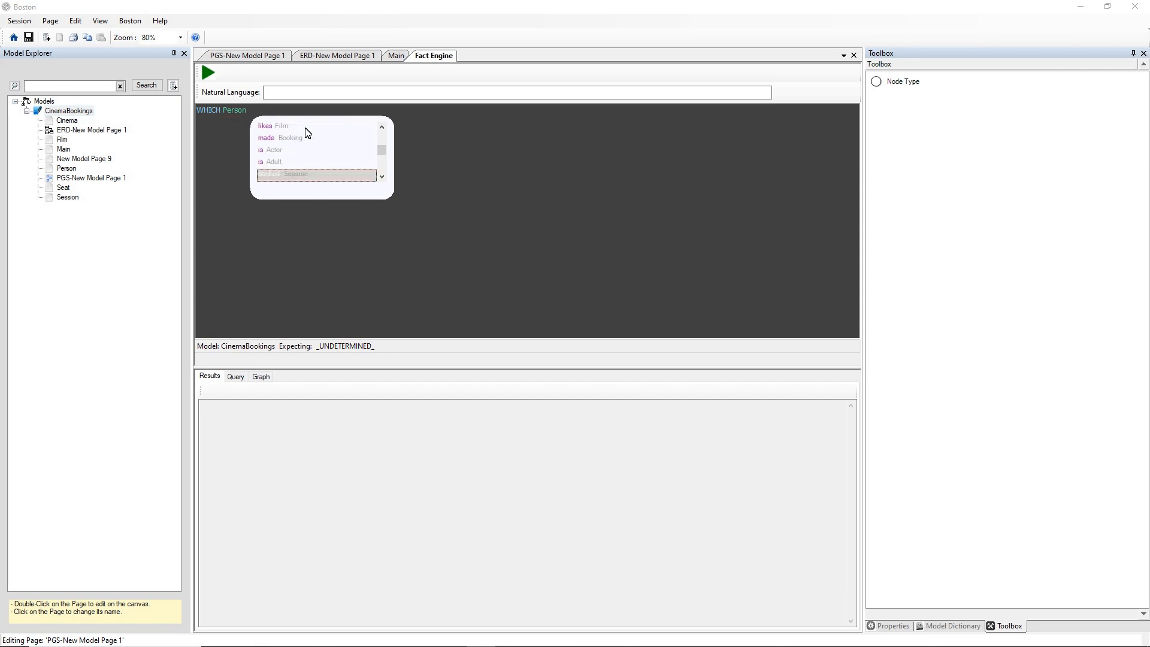
pyautogui.press('Up')
pyautogui.press('Up')
pyautogui.press('Up')
pyautogui.press('Up')
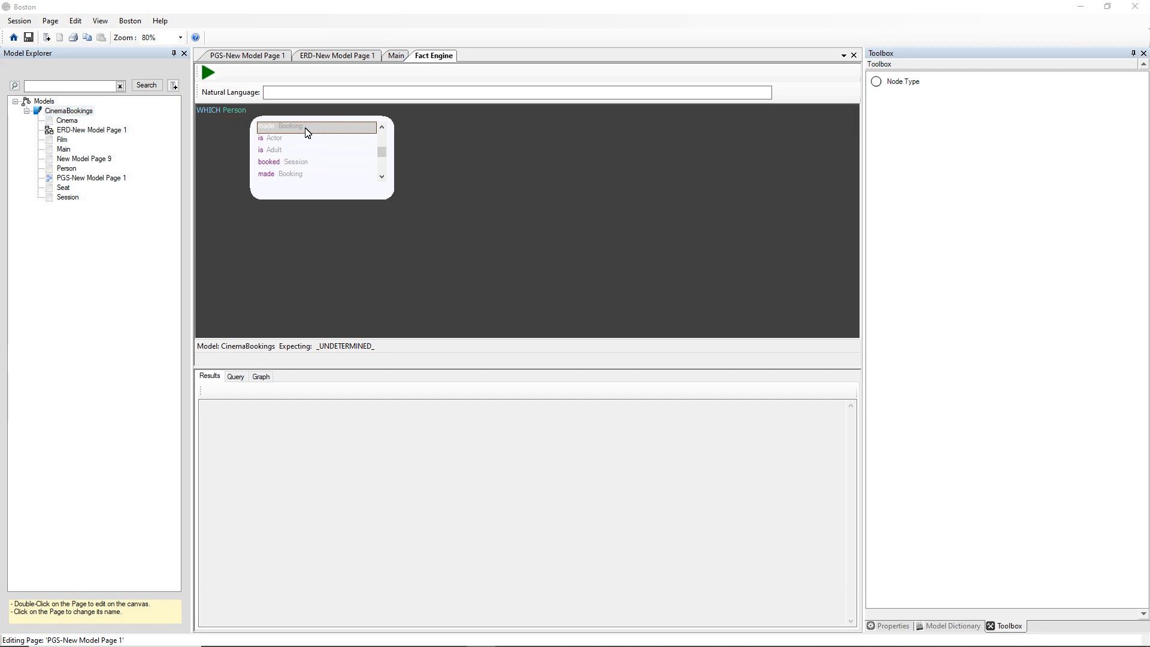
pyautogui.click(307, 128)
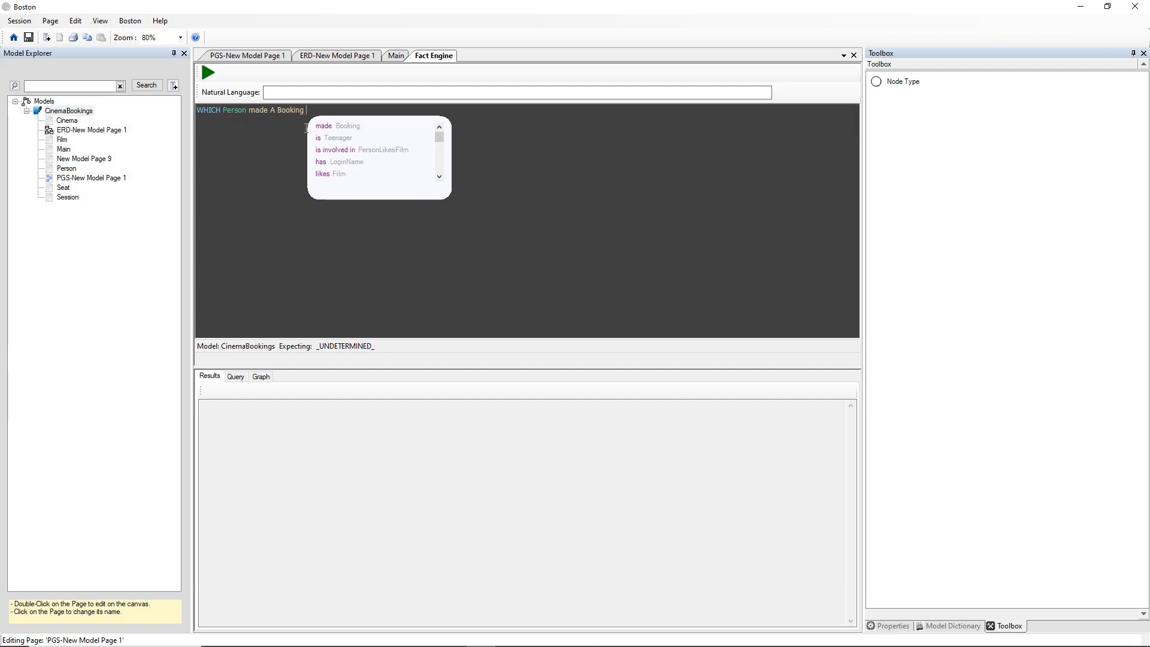
# Complete the query with "THAT is for A Session THAT is to watch (Film:'Rocky')", using the suggested predicates.
pyautogui.write('THAT')
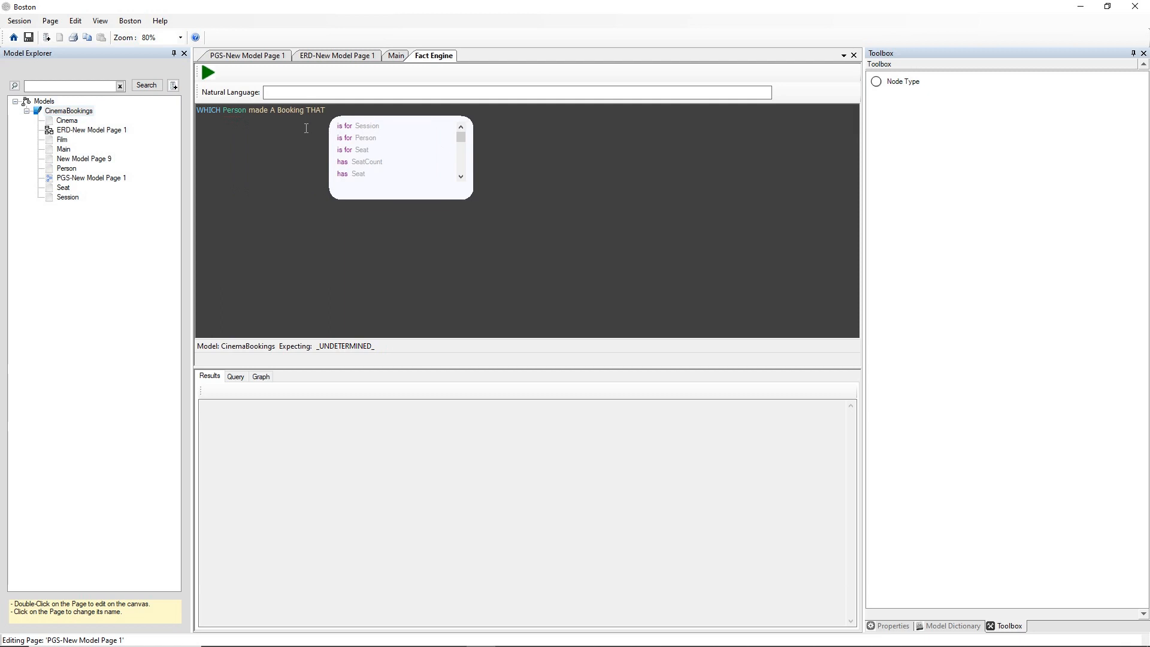
pyautogui.press('Down')
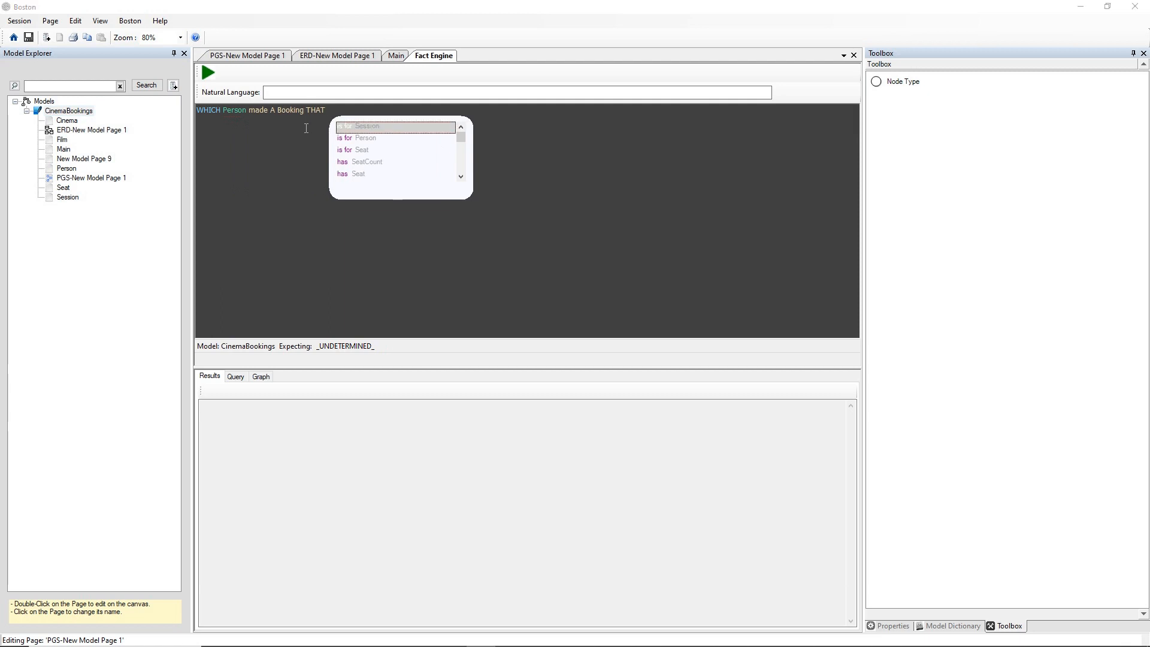
pyautogui.press('Return')
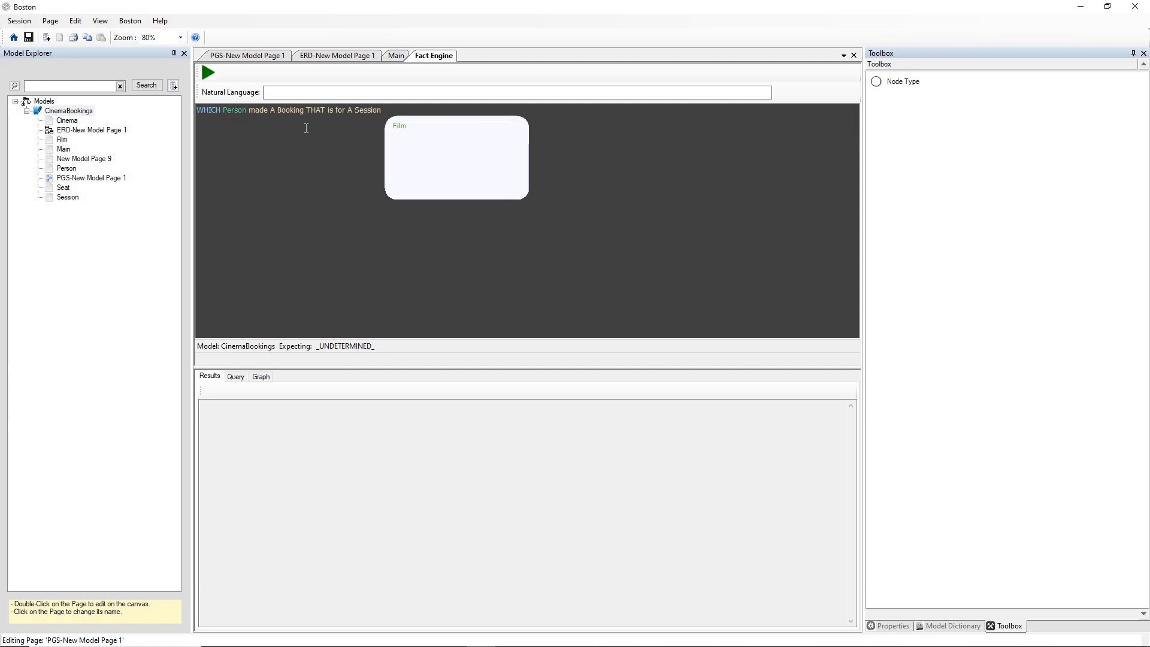
pyautogui.write('THAT')
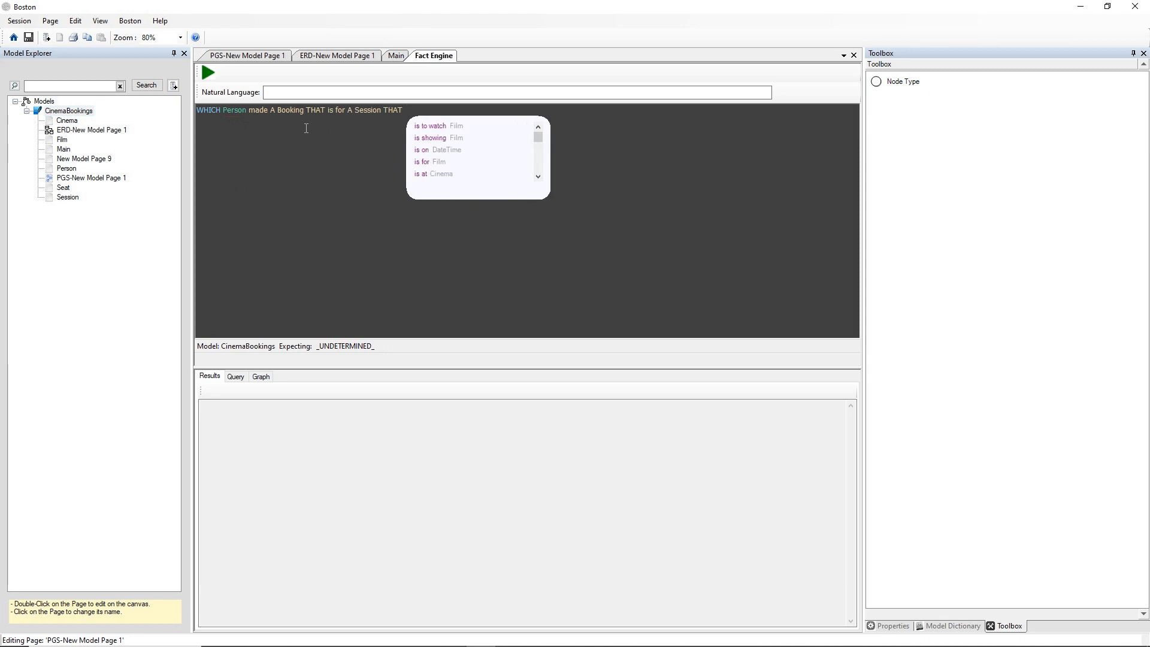
pyautogui.press('Down')
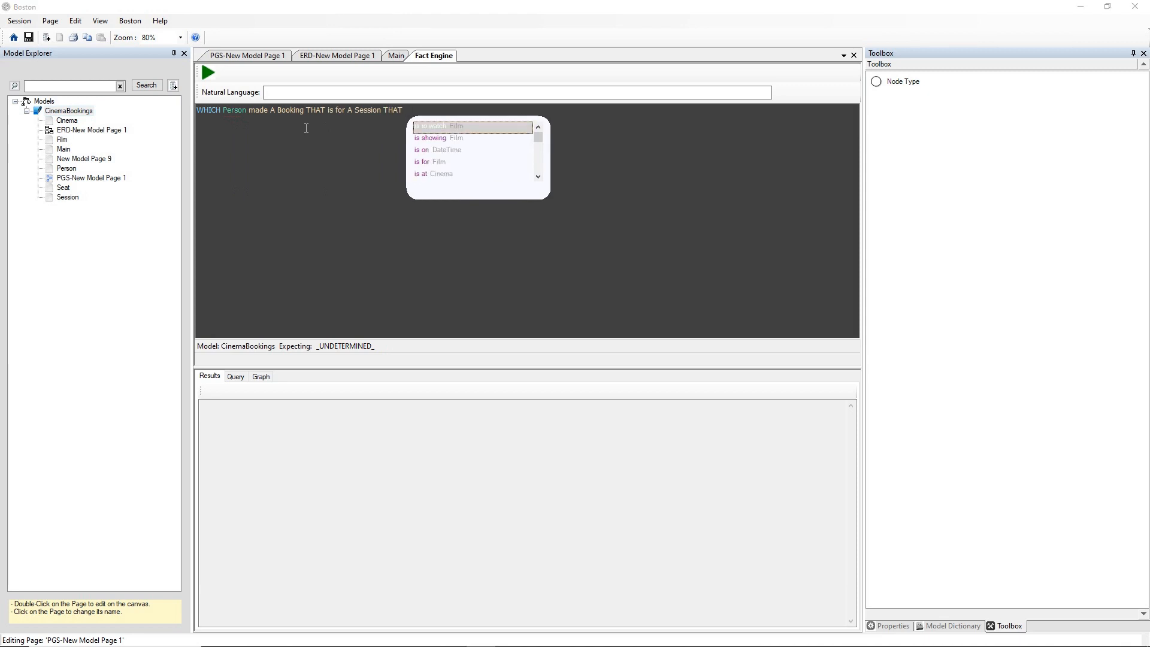
pyautogui.press('Return')
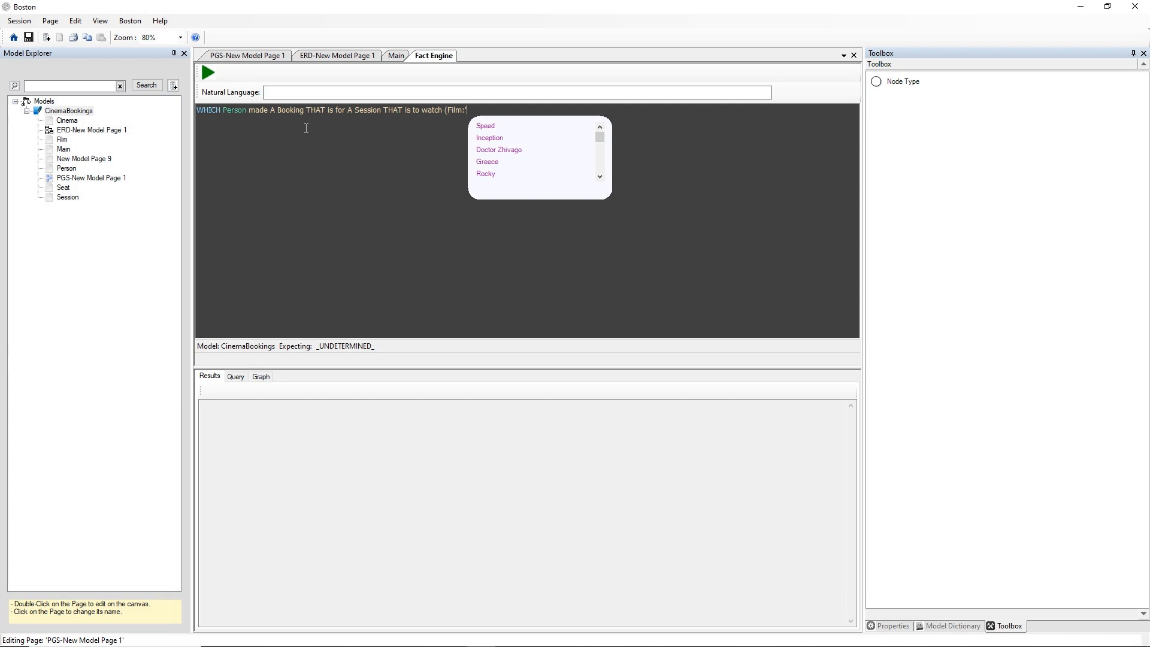
pyautogui.write('Rocky')
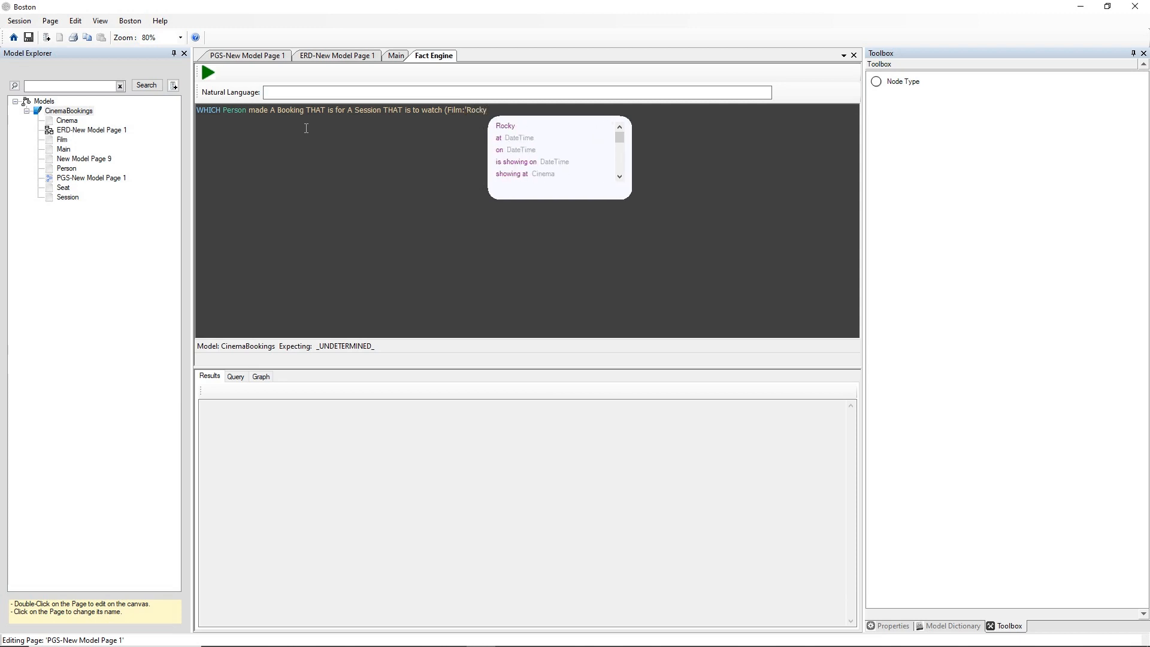
pyautogui.write("')")
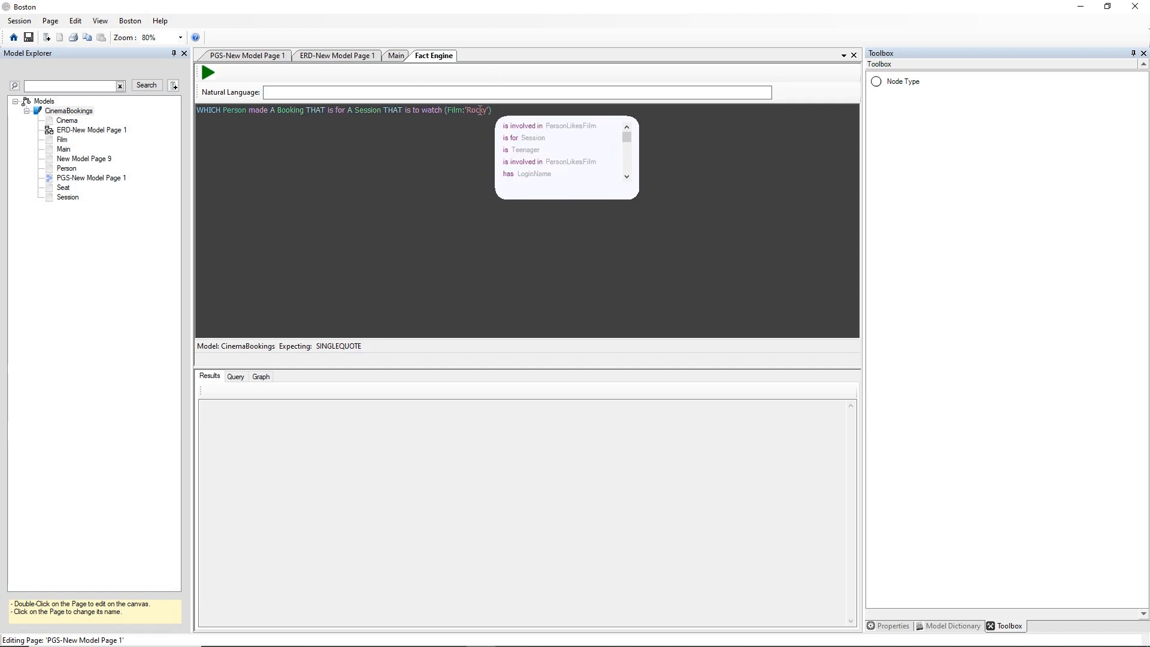
# Check the query against the PGS diagram, run it in the Fact Engine and view the generated SQL.
pyautogui.click(279, 59)
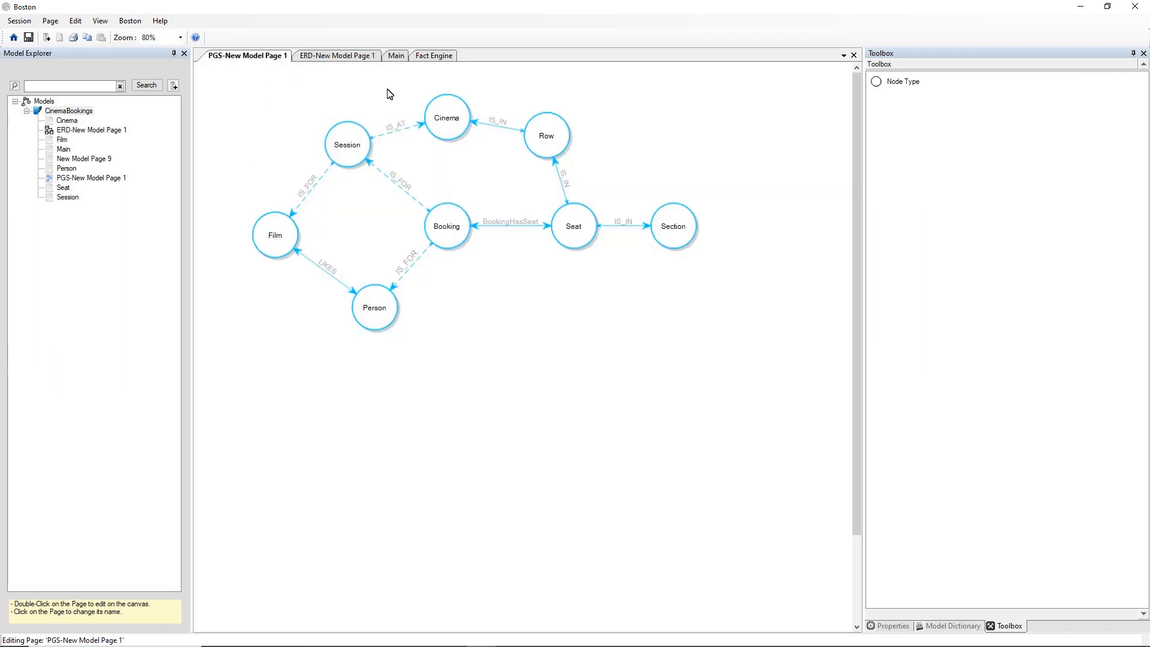
pyautogui.click(433, 55)
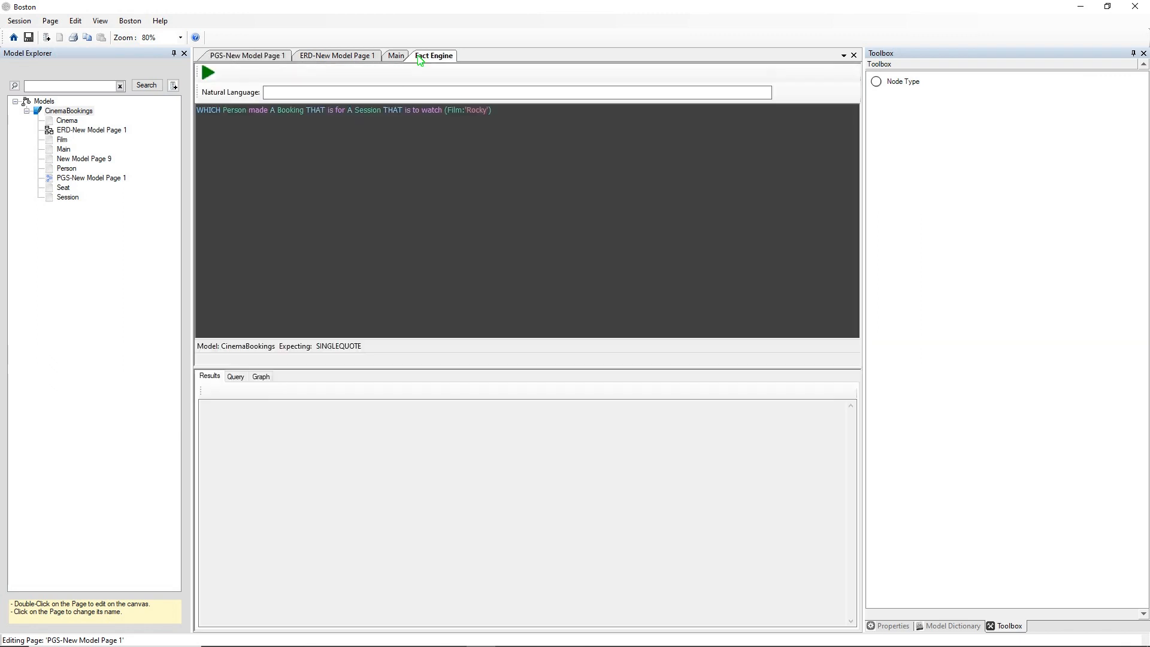
pyautogui.click(208, 72)
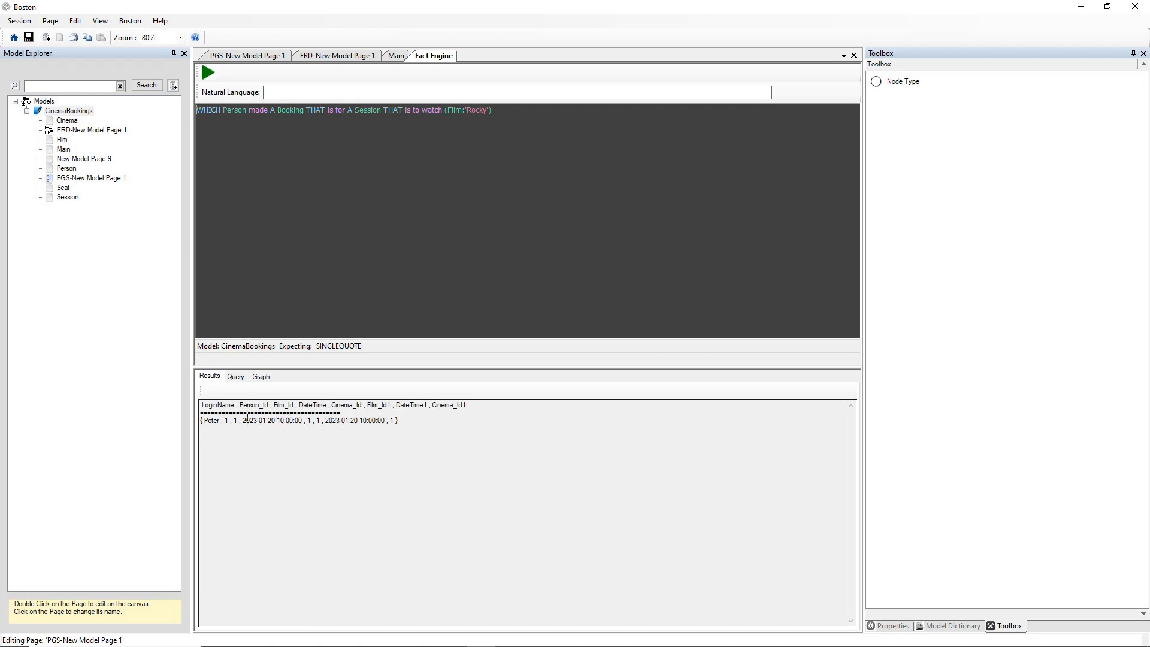
pyautogui.click(235, 377)
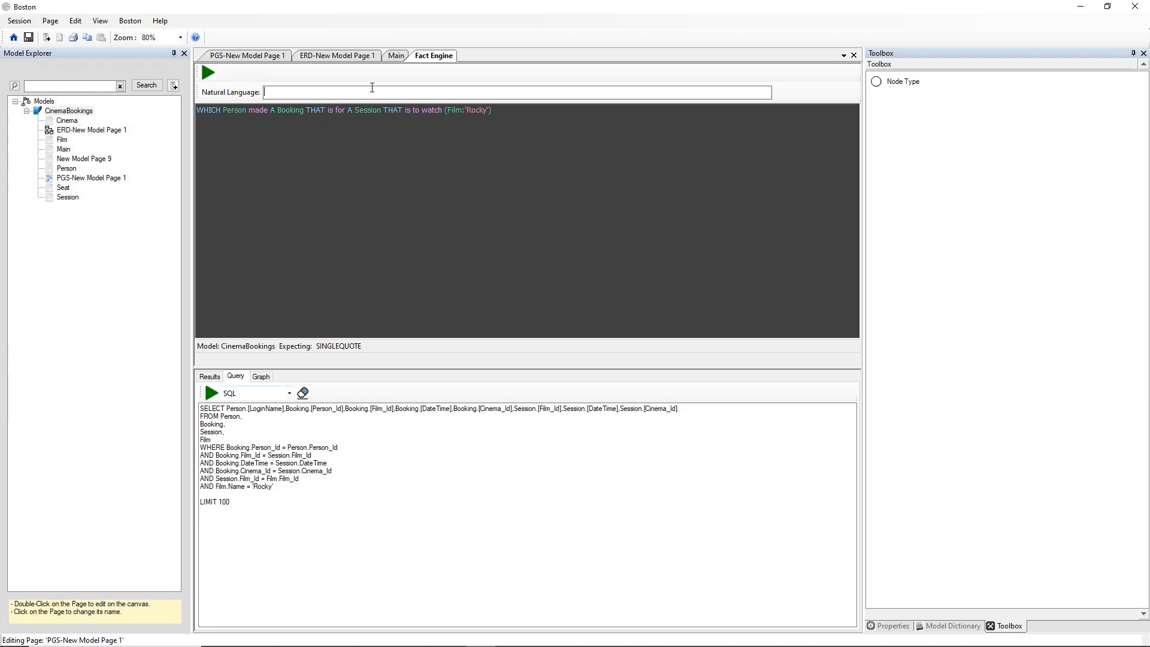
# Ask in natural language which film the person returned by the Rocky query made a booking for.
pyautogui.write('WHich film did Peter make a booking for?')
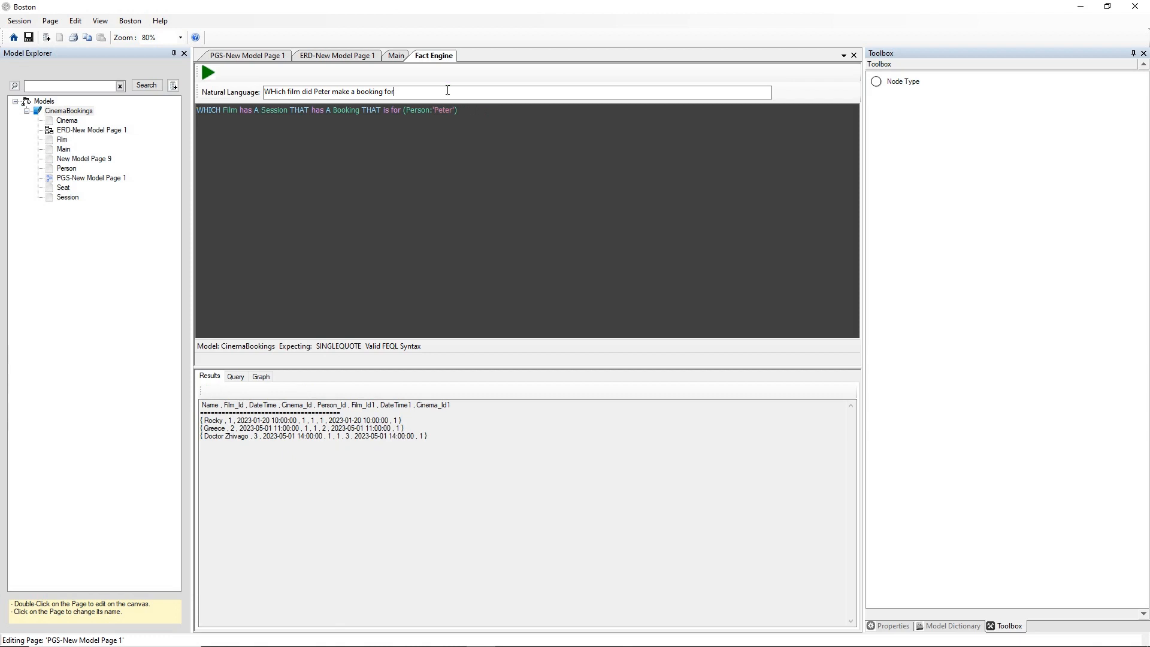
# Extend the natural language question with ", at which cinema and which seat lettter and row number" and submit it.
pyautogui.write('at which cinema and which seat lettter and row number')
pyautogui.press('Return')
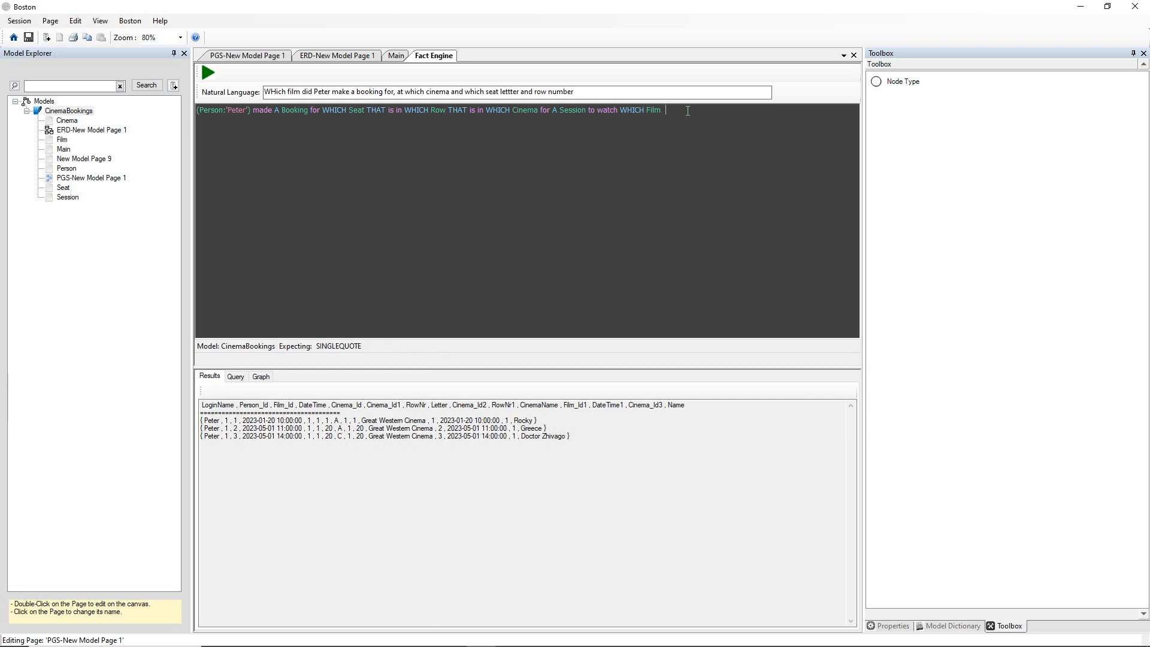
# Append "RETURN Cinema," to the end of the booking query after "WHICH Film".
pyautogui.write('RETURN')
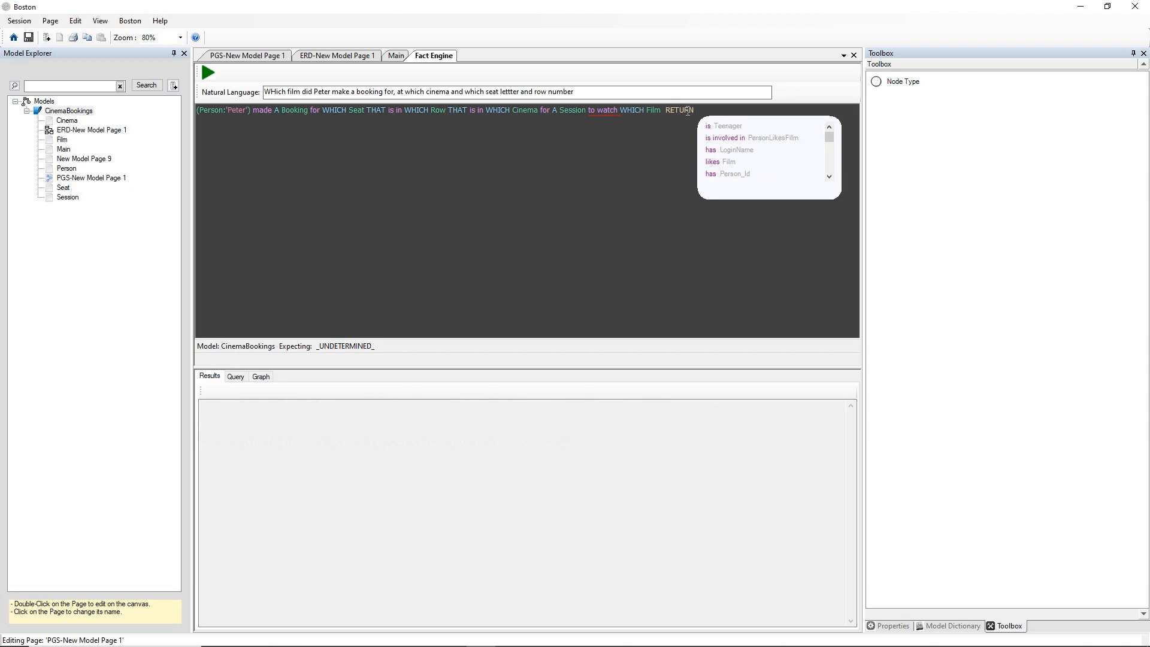
pyautogui.write('ma')
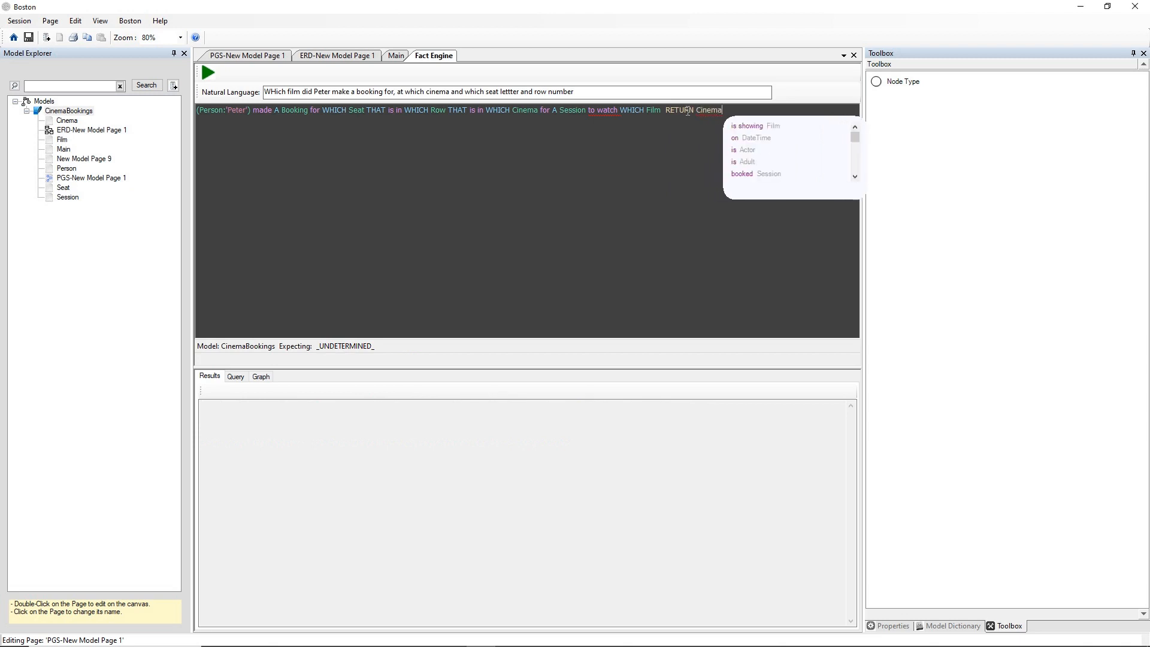
pyautogui.write(', ')
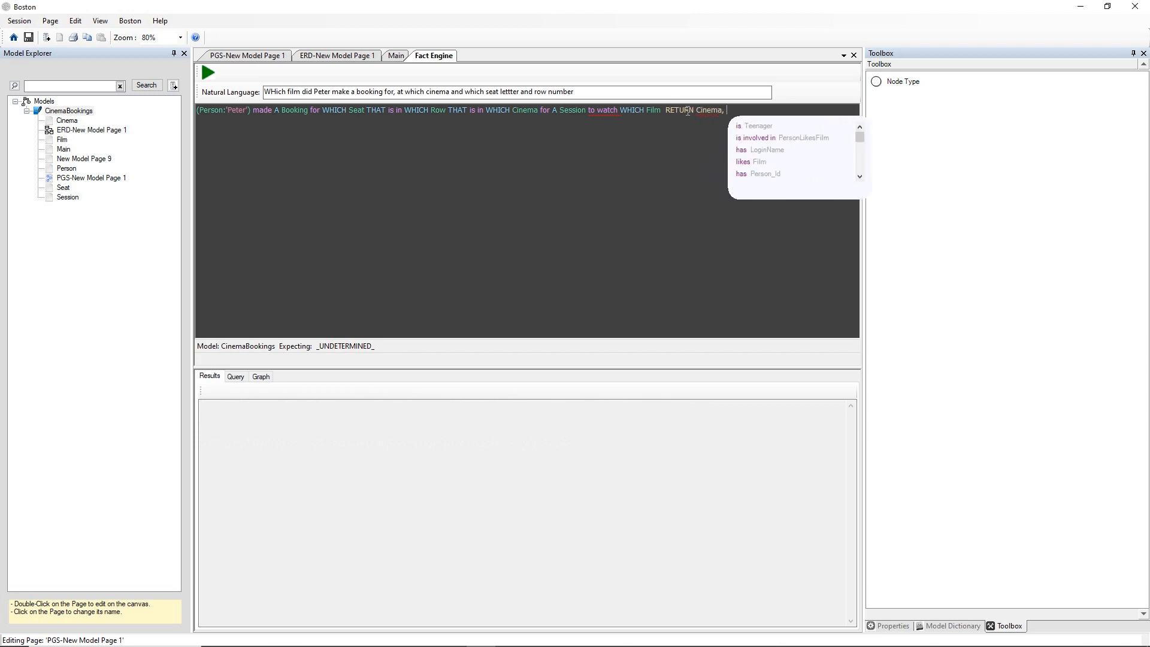
pyautogui.write('Seat')
pyautogui.write('.')
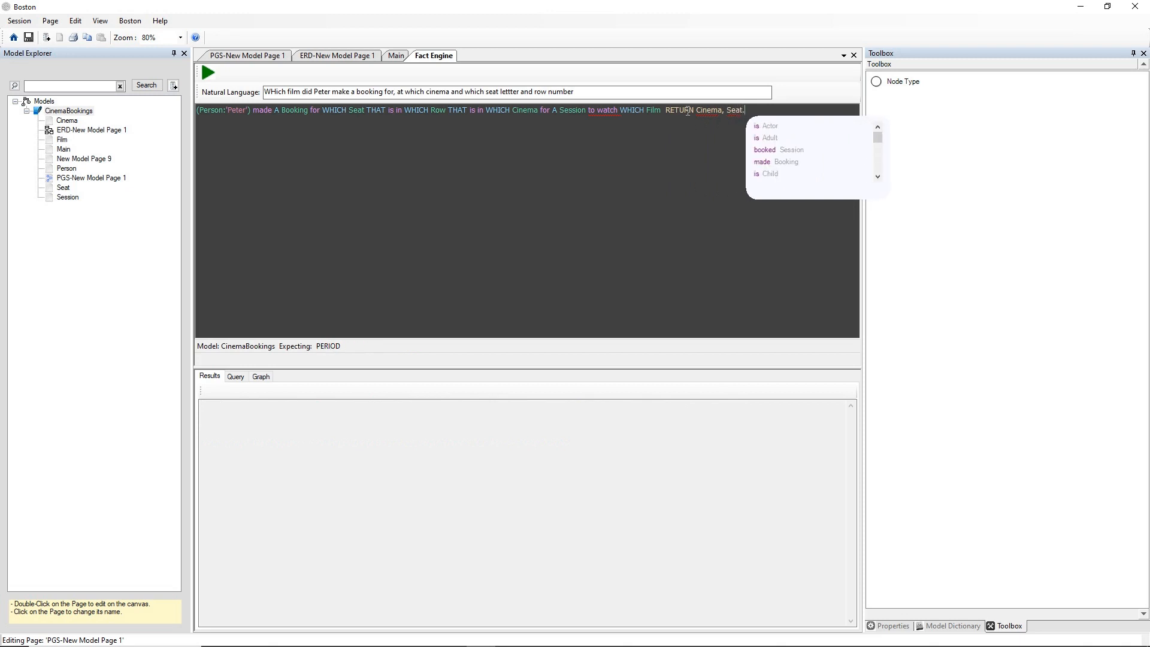
pyautogui.write('Letter,')
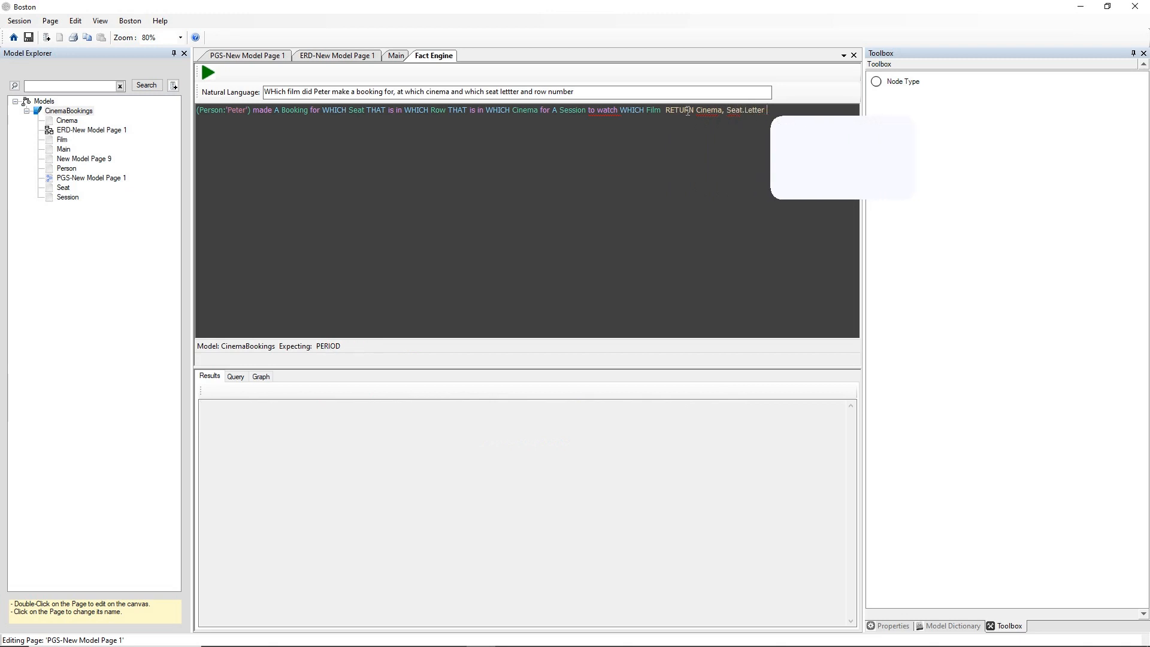
pyautogui.hotkey('ctrl', 'z')
pyautogui.hotkey('ctrl', 'z')
pyautogui.hotkey('ctrl', 'y')
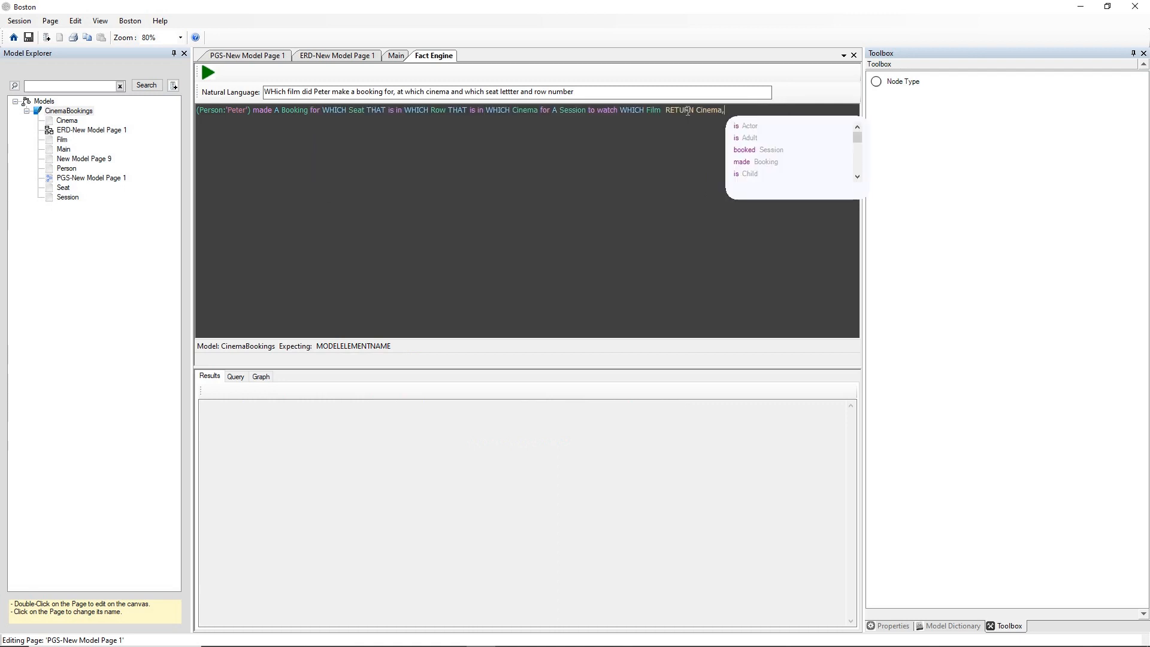
# Complete the RETURN clause with "Seat.Letter, Seat.RowNr" and run the query.
pyautogui.write('Seat')
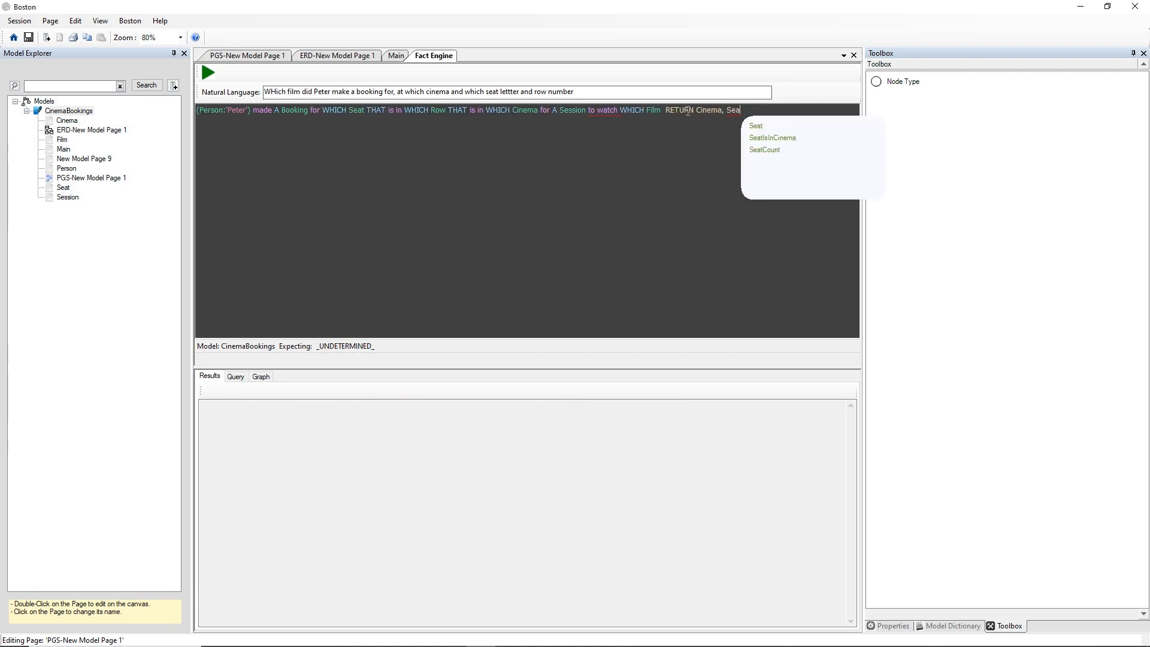
pyautogui.press('BackSpace')
pyautogui.write('.Letter')
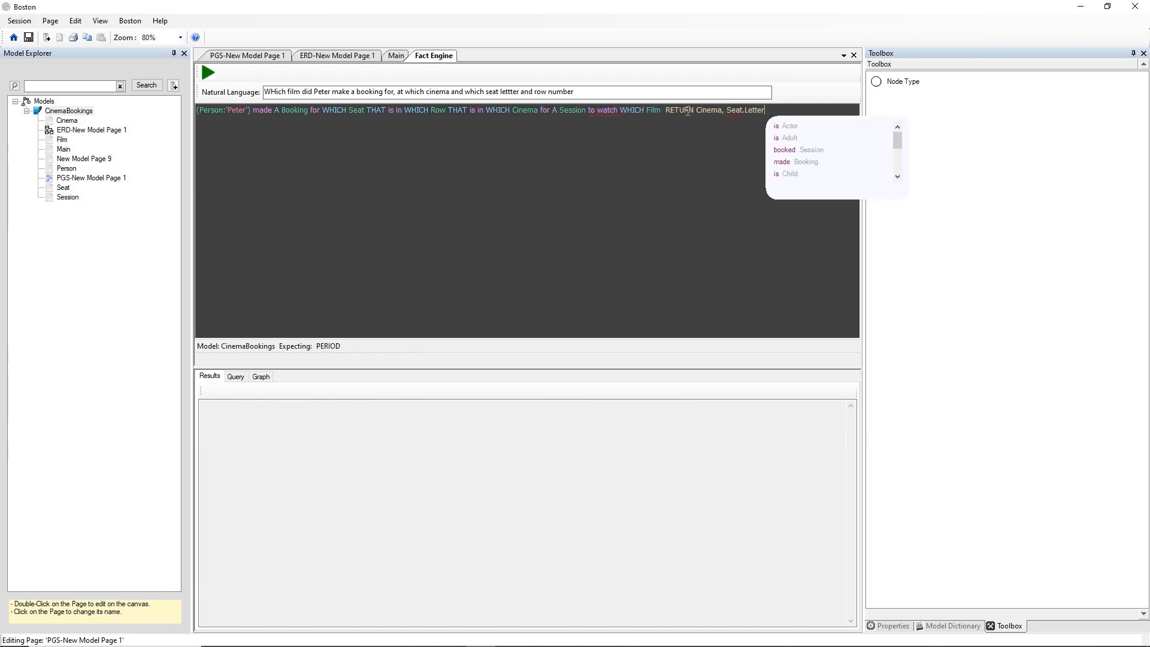
pyautogui.write(',')
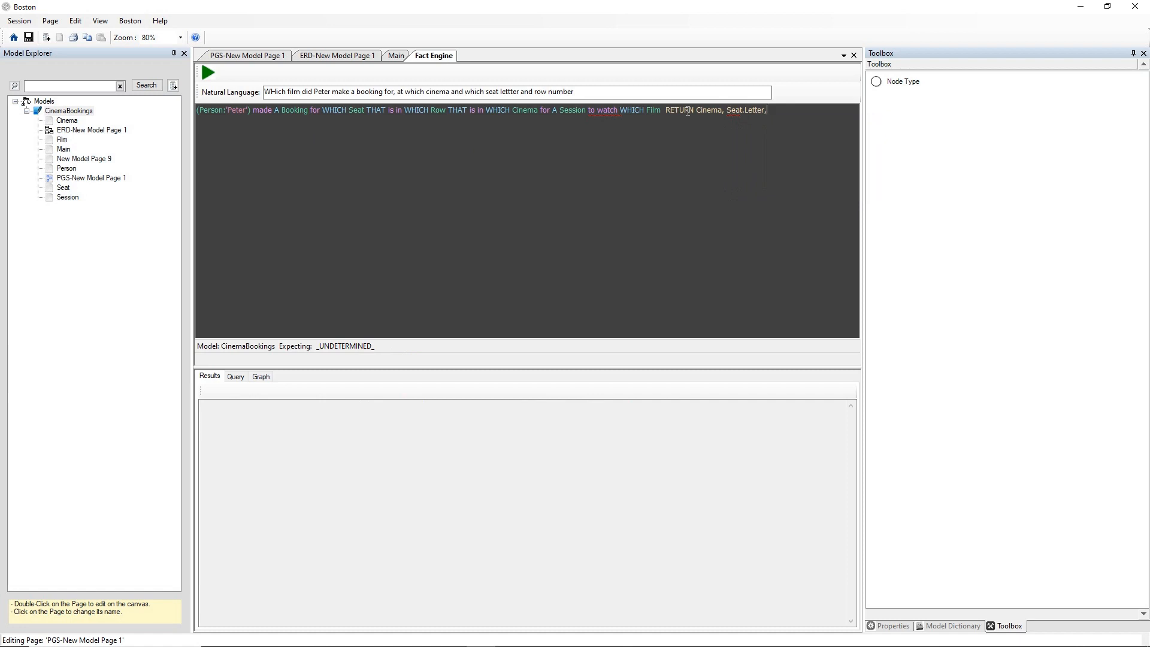
pyautogui.write(' Seat')
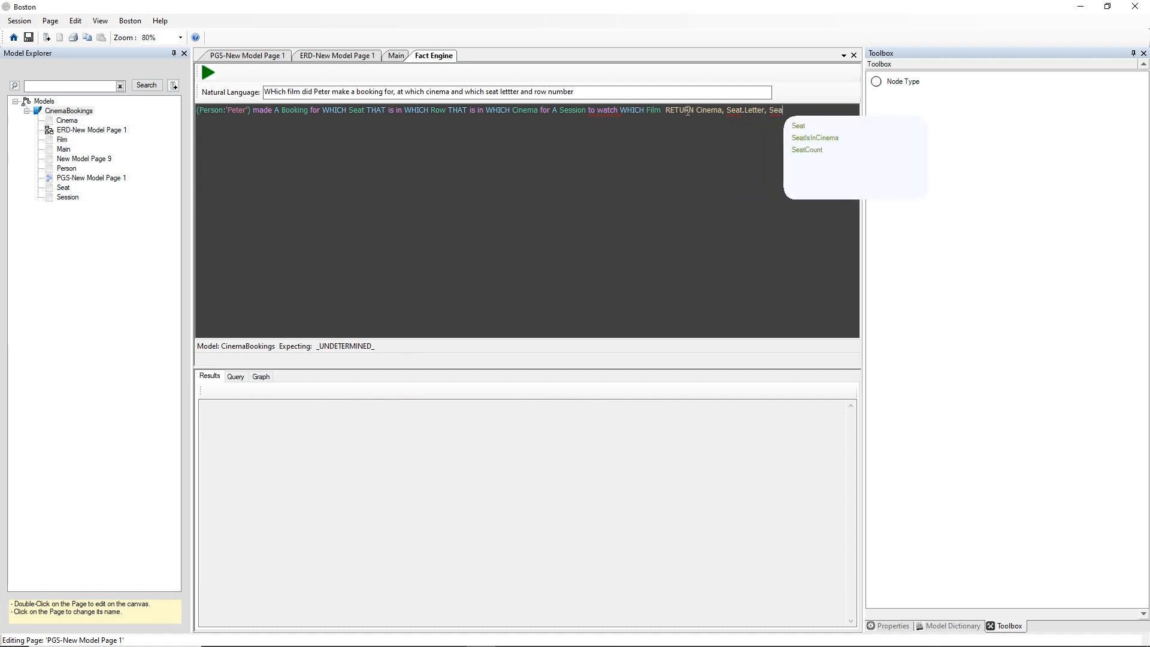
pyautogui.write('.RowNr')
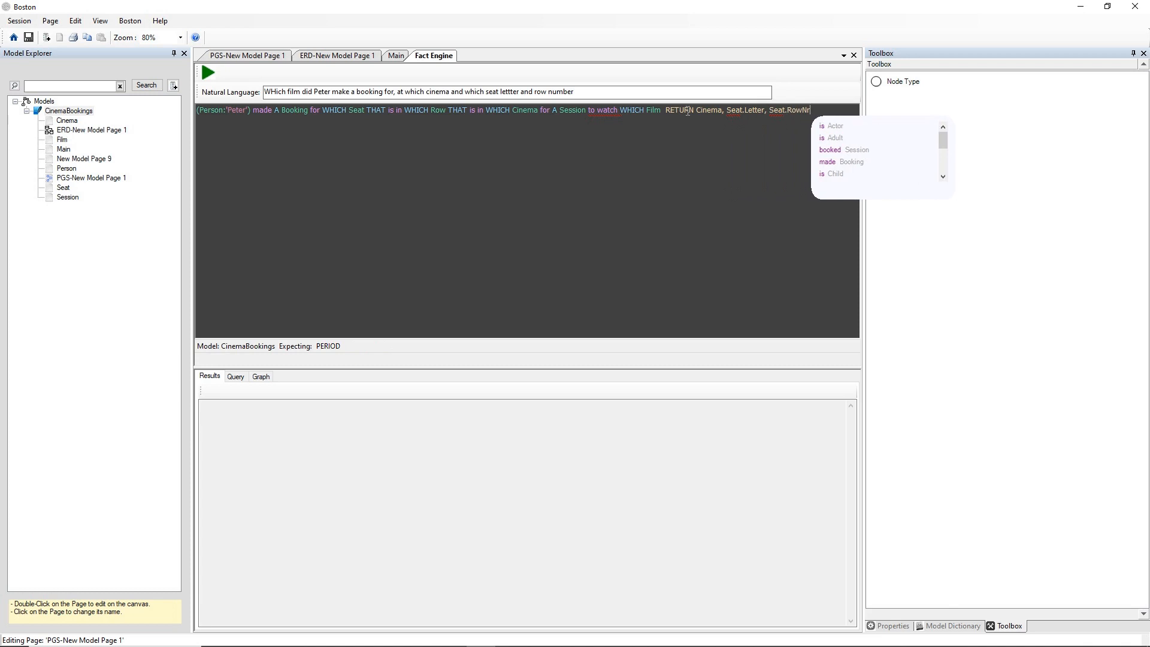
pyautogui.press('F5')
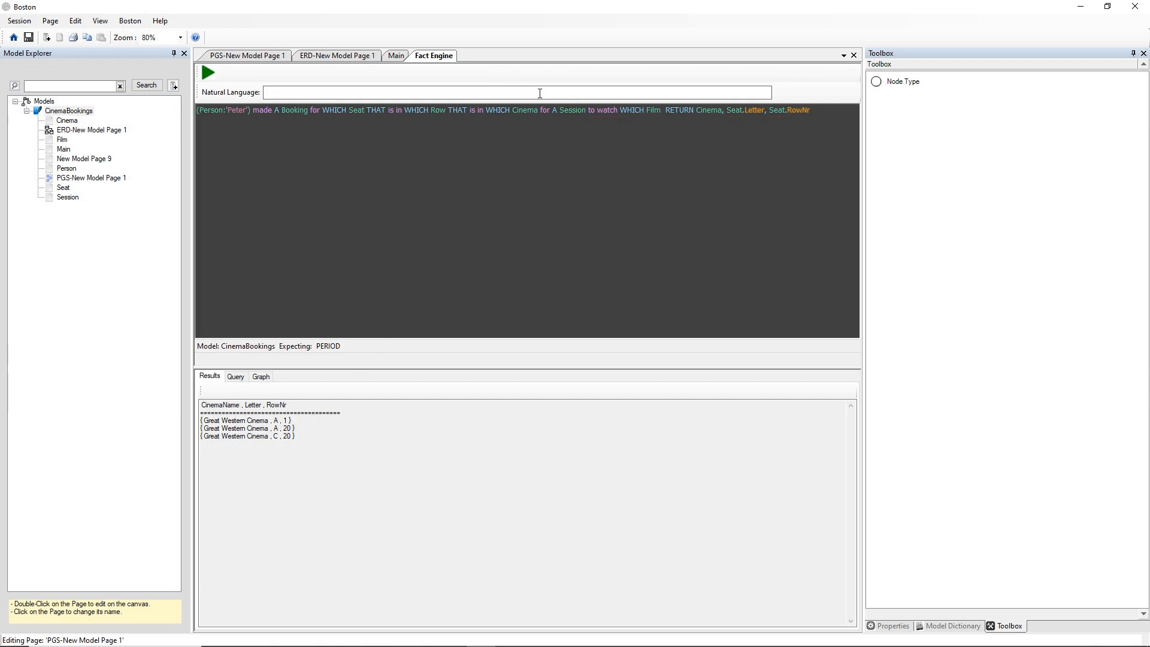
# Replace the natural language question with "how many seats are in the Delux section of the Great Western Cinema" and submit it.
pyautogui.moveTo(574, 92); pyautogui.dragTo(262, 90)
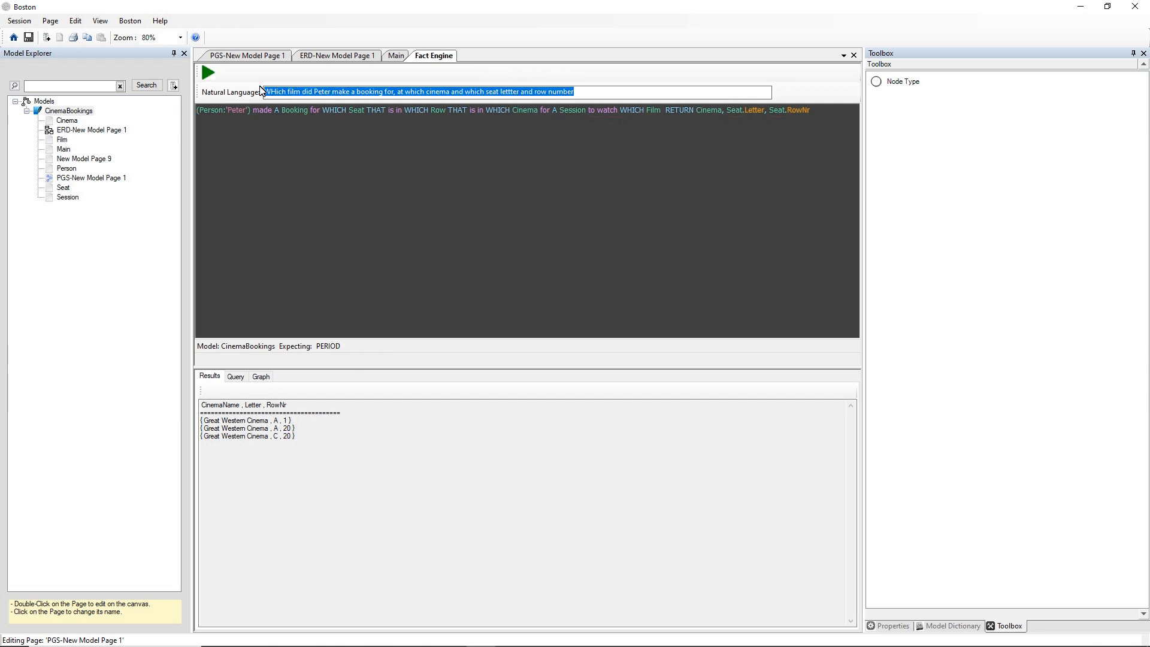
pyautogui.write('how many sea')
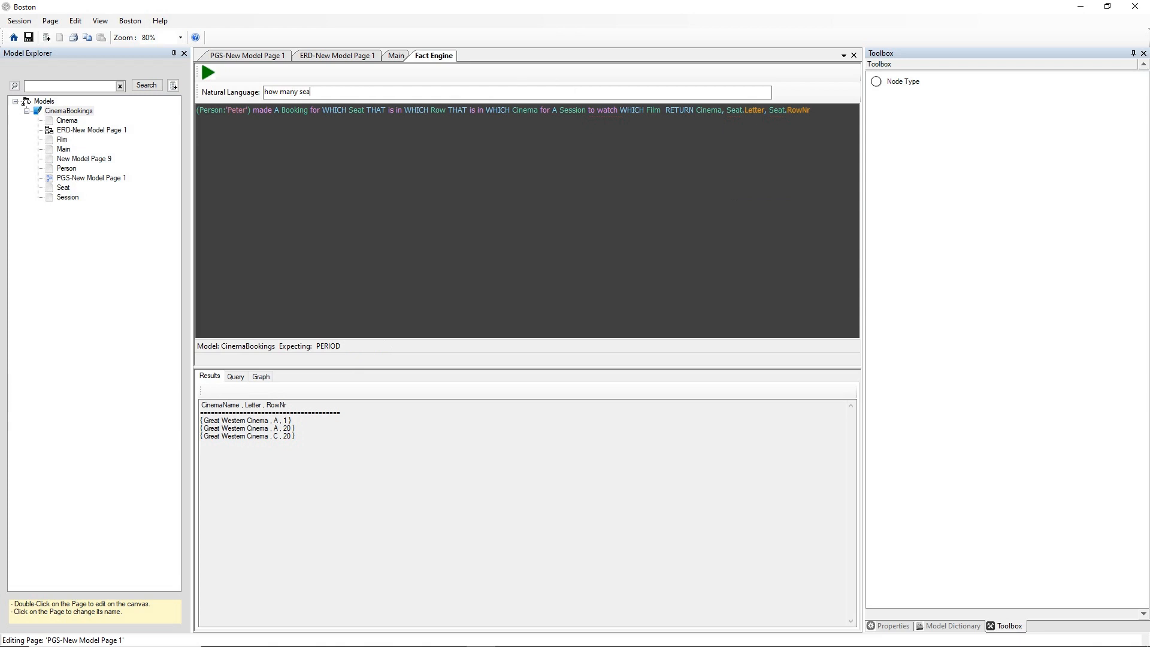
pyautogui.write('ts are in the Delux section of the Great Weste')
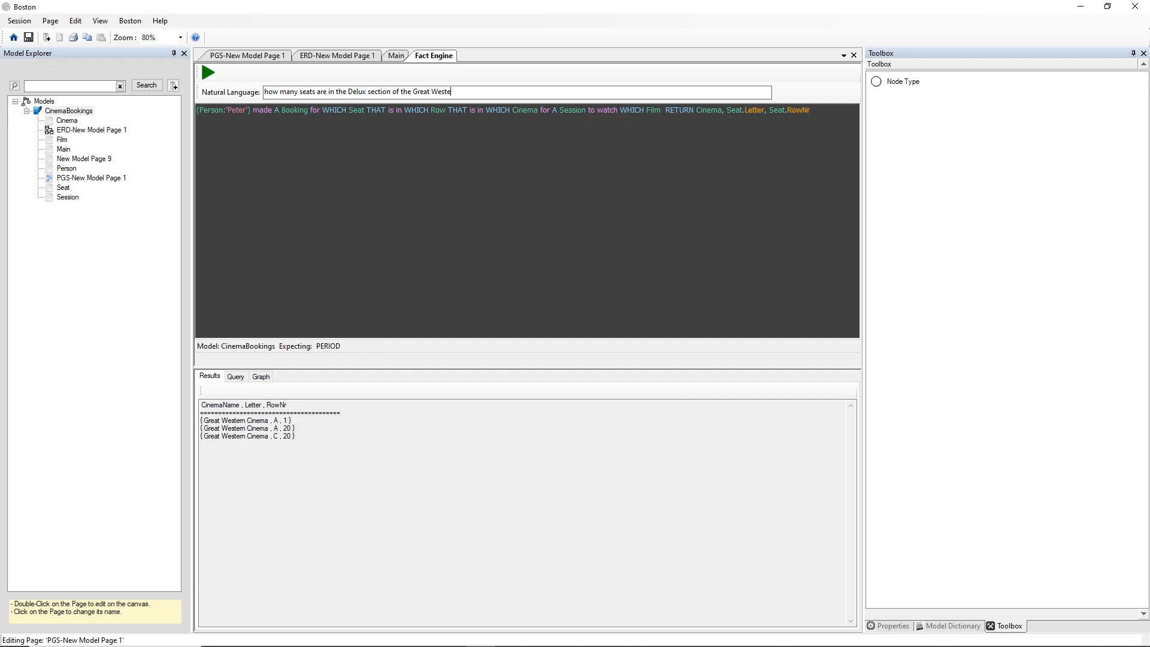
pyautogui.write('rn Cinema')
pyautogui.press('Return')
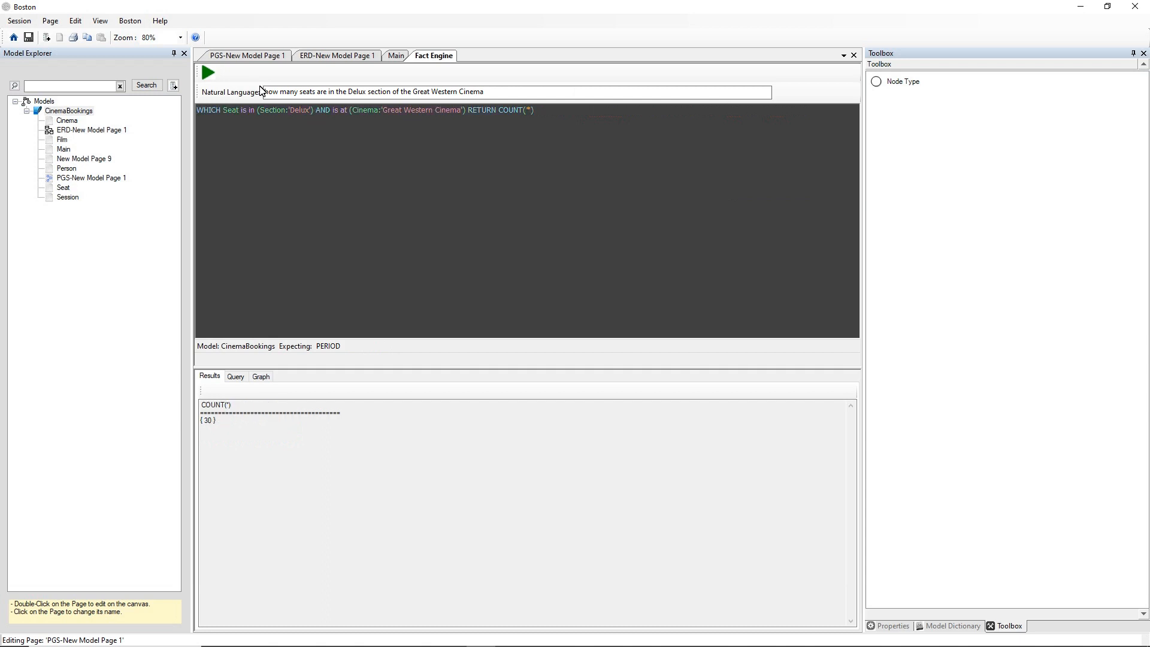
# Review the seat count query's generated SQL and graph output, and return to its results.
pyautogui.click(210, 423)
pyautogui.click(235, 376)
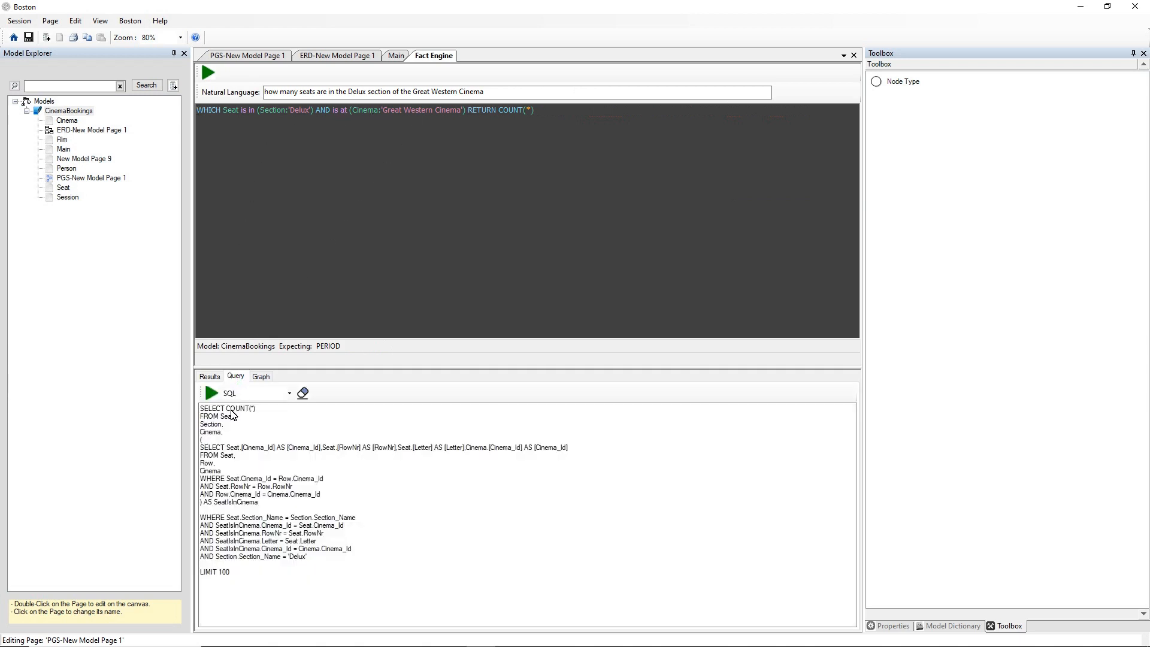
pyautogui.click(262, 376)
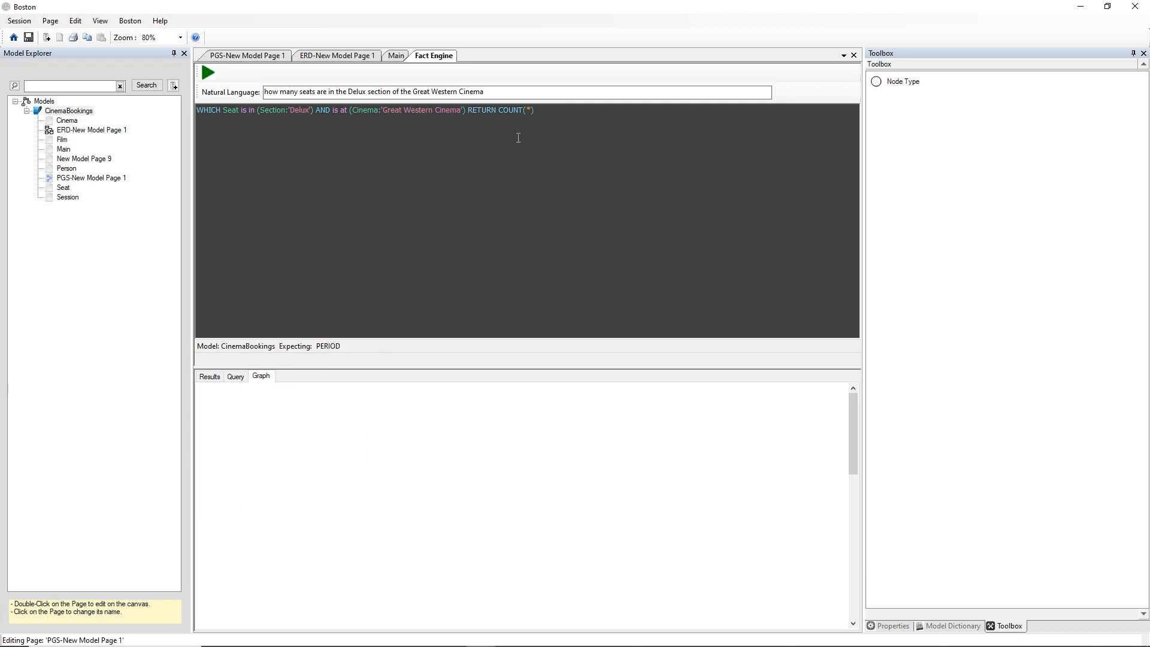
pyautogui.click(211, 377)
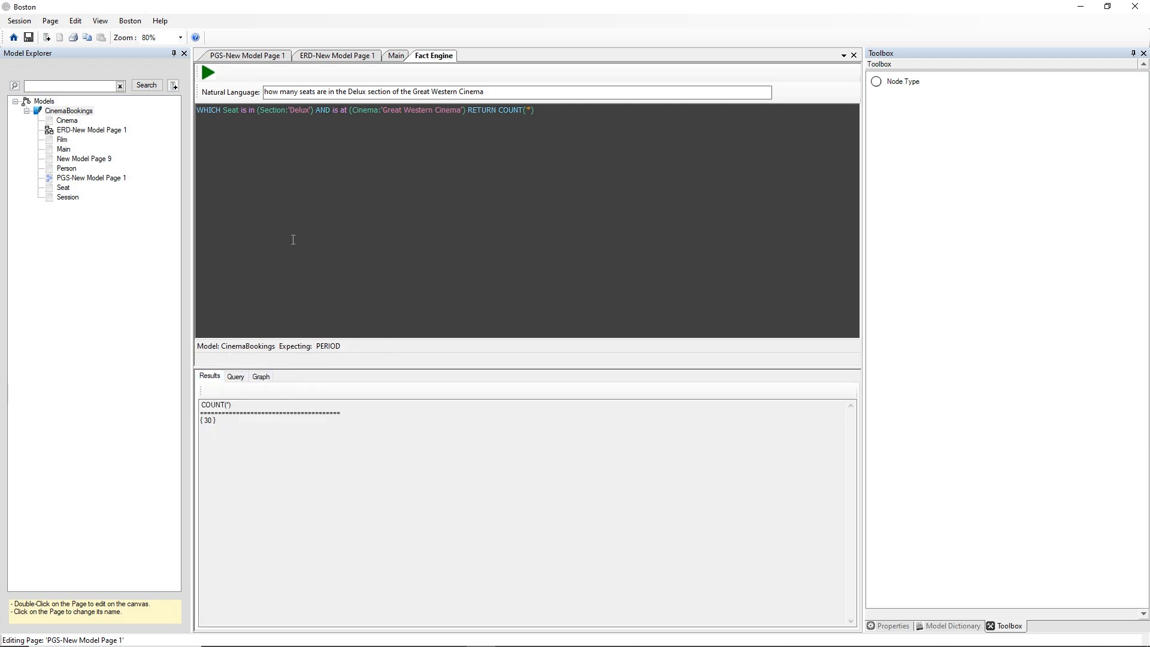
# Compare the CinemaBookings model's PGS diagram with its ERD diagram, ending on the PGS page.
pyautogui.click(267, 55)
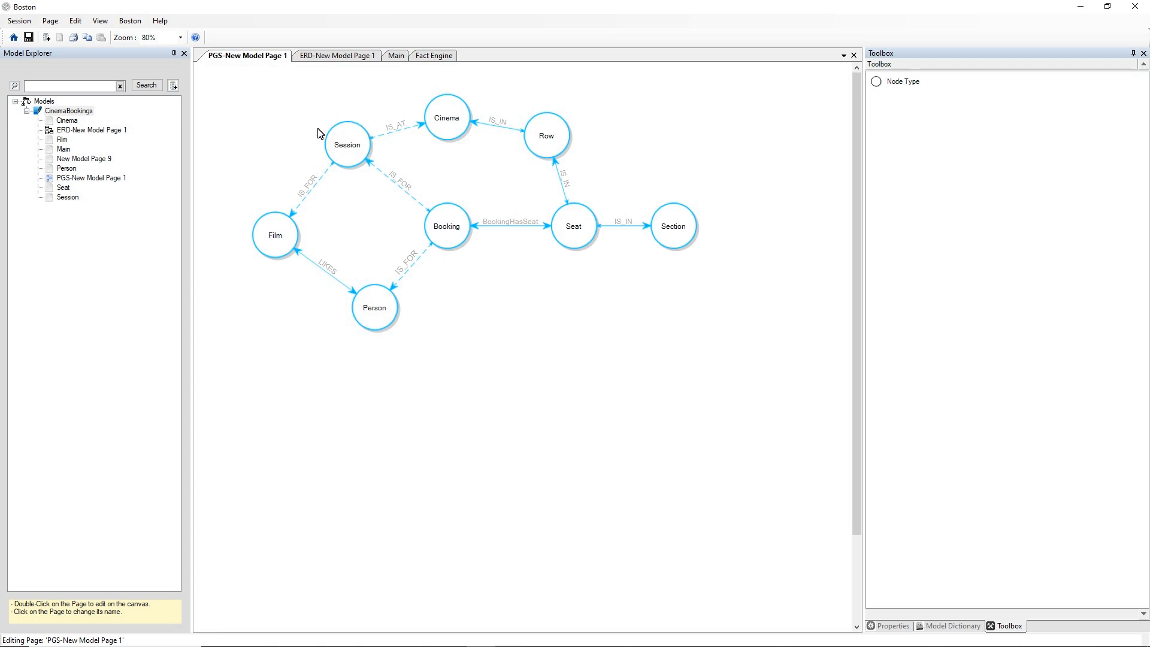
pyautogui.doubleClick(106, 131)
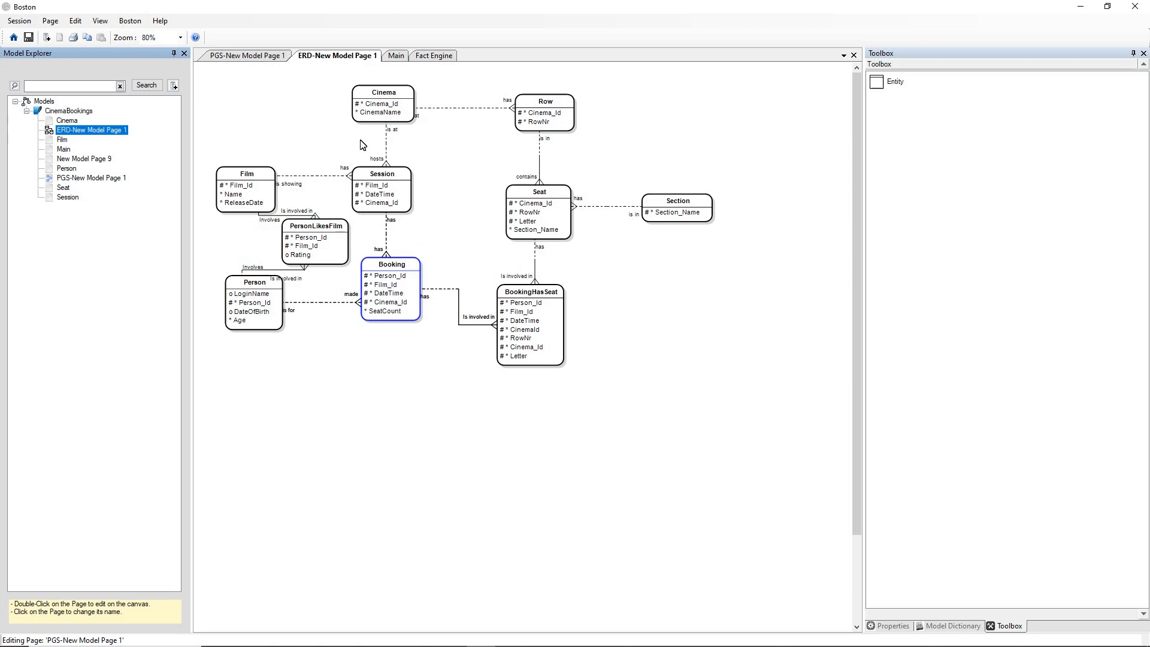
pyautogui.click(248, 55)
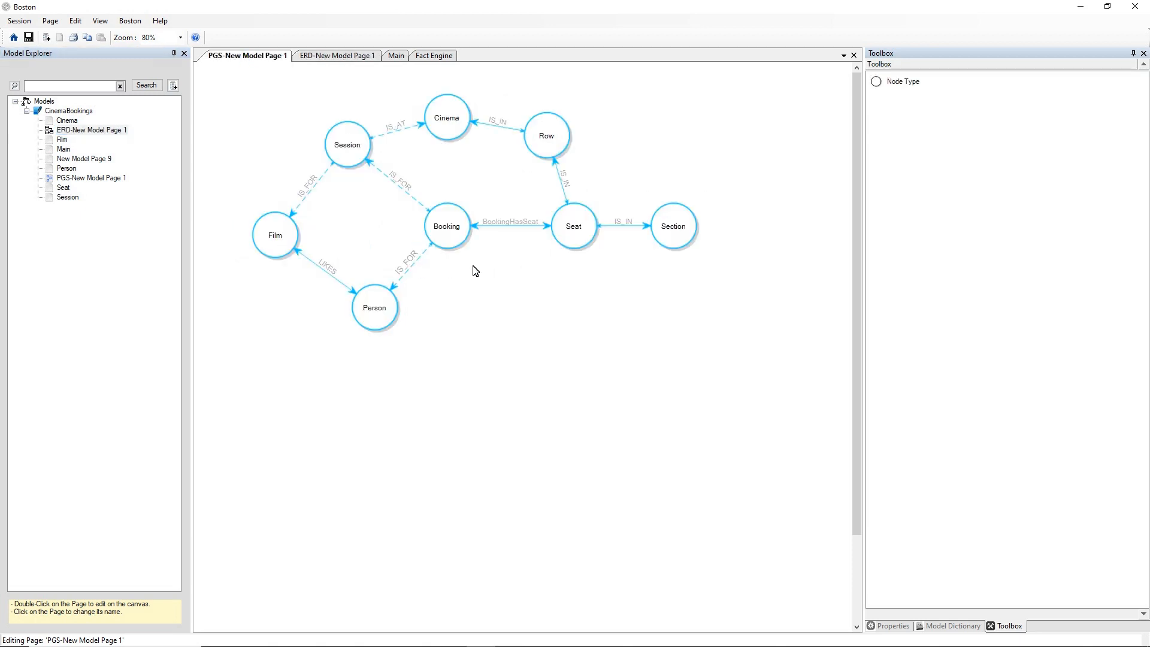
# Show the properties of the BookingHasSeat relation between Booking and Seat, and set its DBName to HAS.
pyautogui.rightClick(502, 264)
pyautogui.moveTo(596, 267)
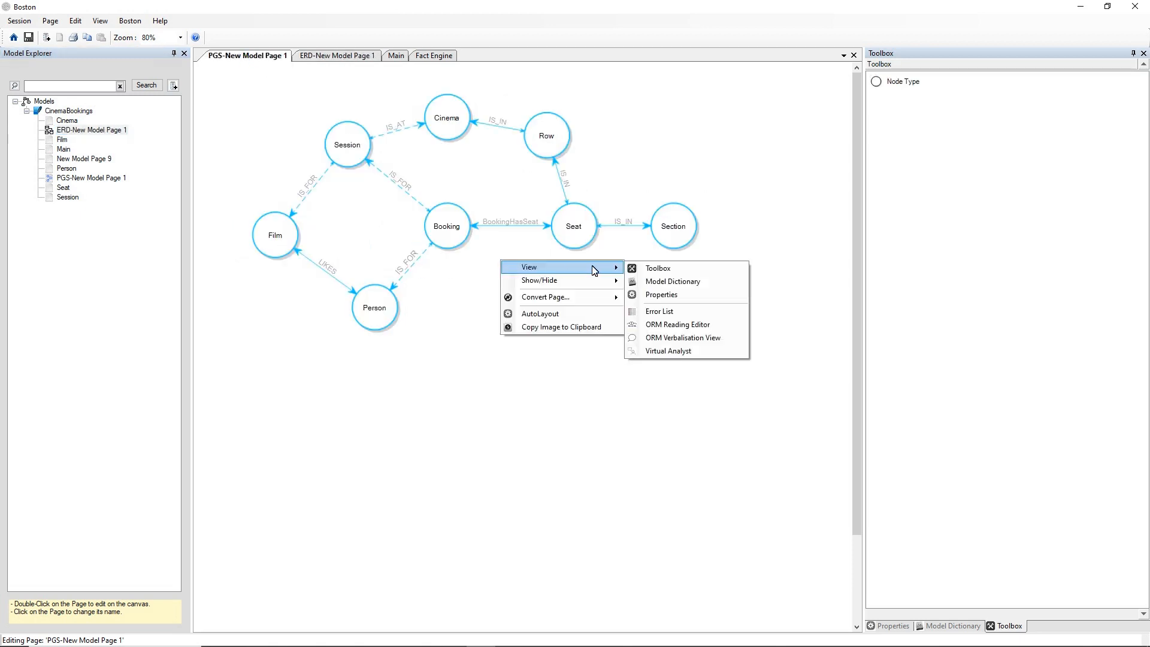
pyautogui.click(662, 295)
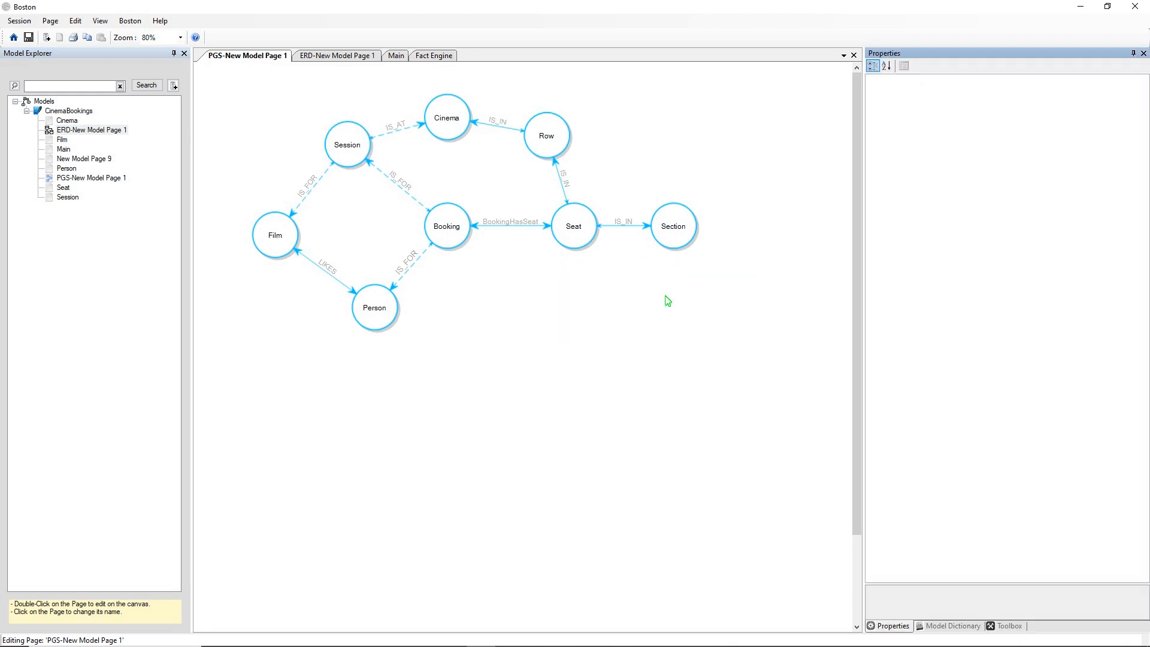
pyautogui.click(513, 229)
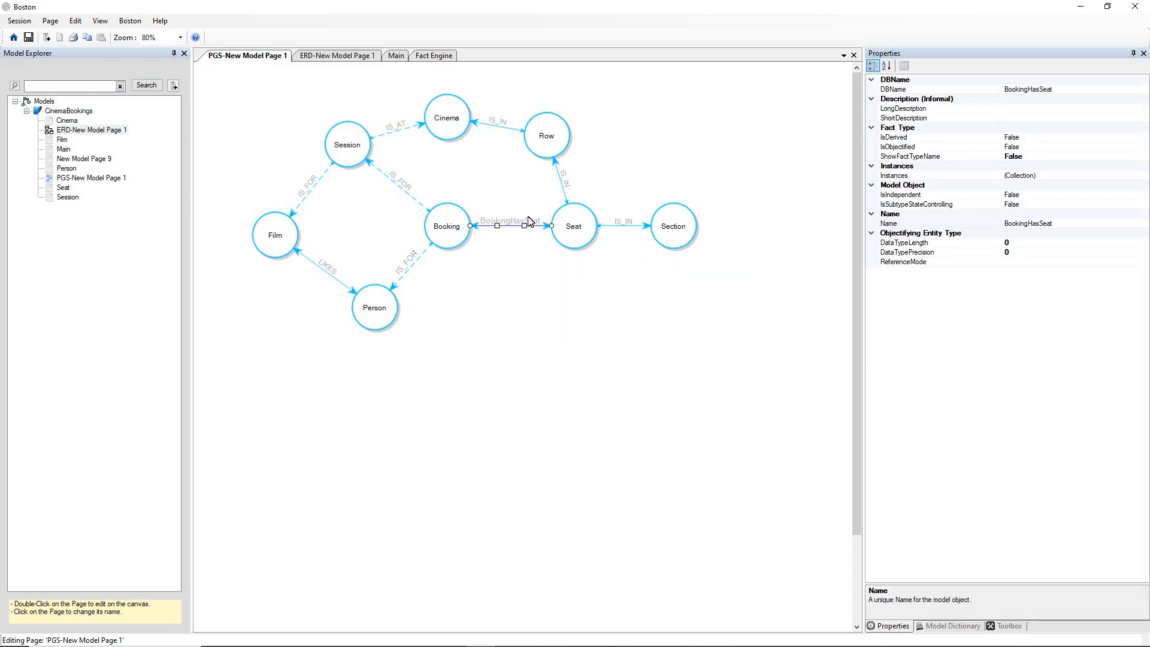
pyautogui.moveTo(1050, 90); pyautogui.dragTo(955, 91)
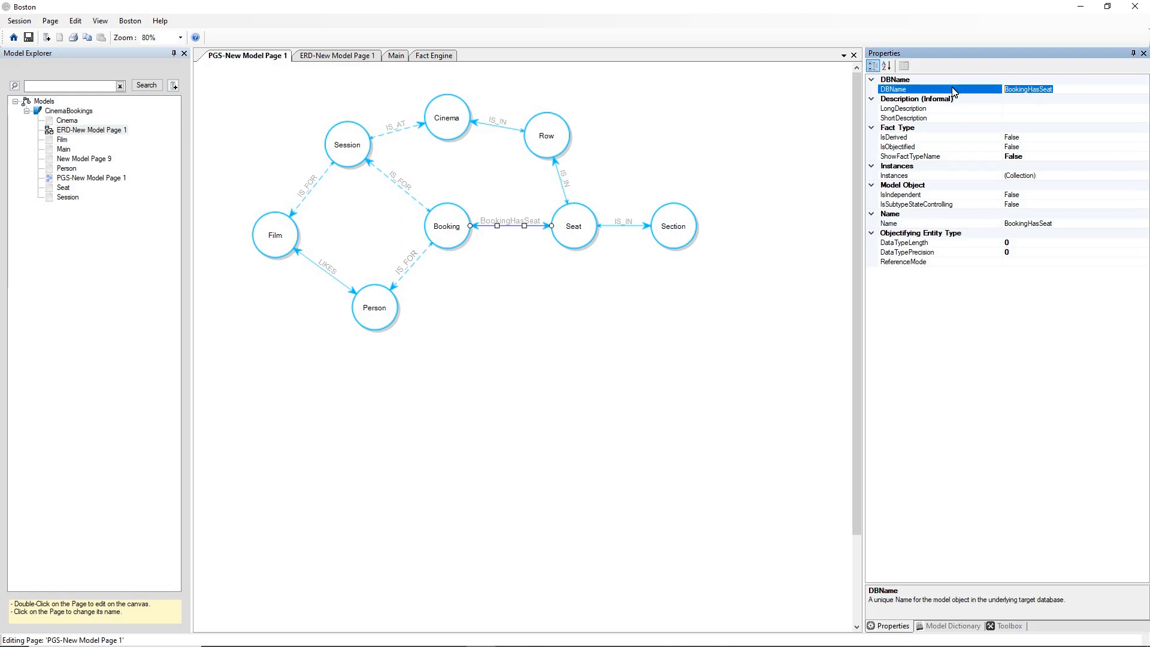
pyautogui.write('HAS')
pyautogui.click(514, 275)
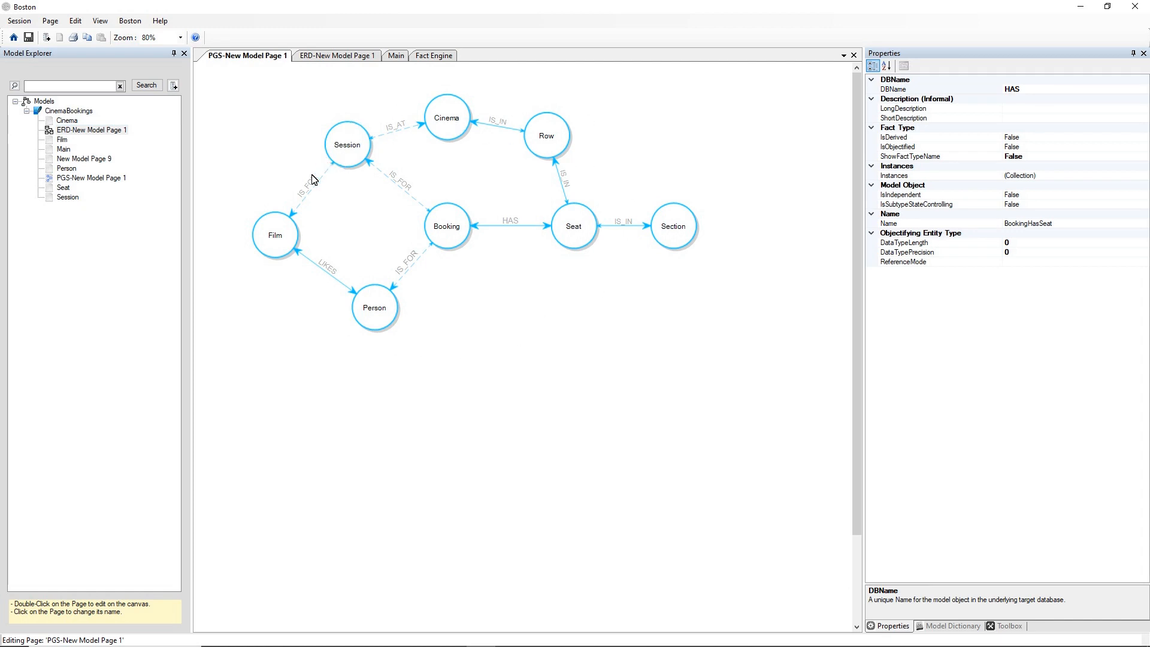
# Switch to Notepad, copy the first MATCH query from Example-Cypher-CinemaBookings.txt, and switch back to Boston.
pyautogui.hotkey('alt', 'Tab')
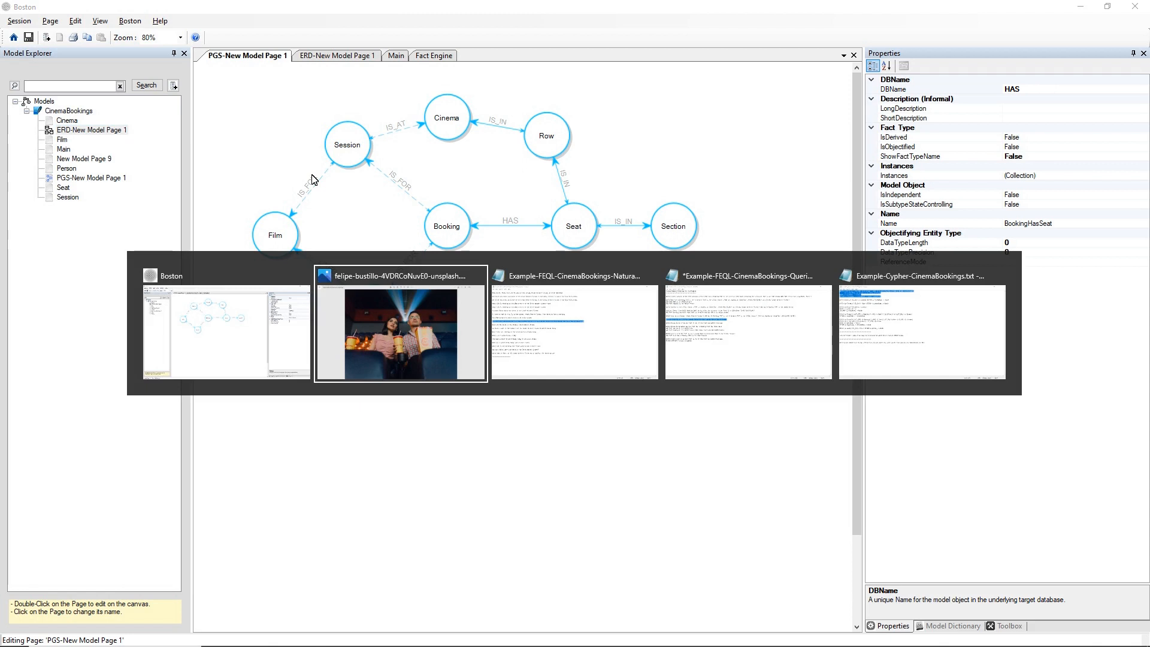
pyautogui.hotkey('alt', 'Tab')
pyautogui.hotkey('alt', 'Tab')
pyautogui.hotkey('alt', 'Tab')
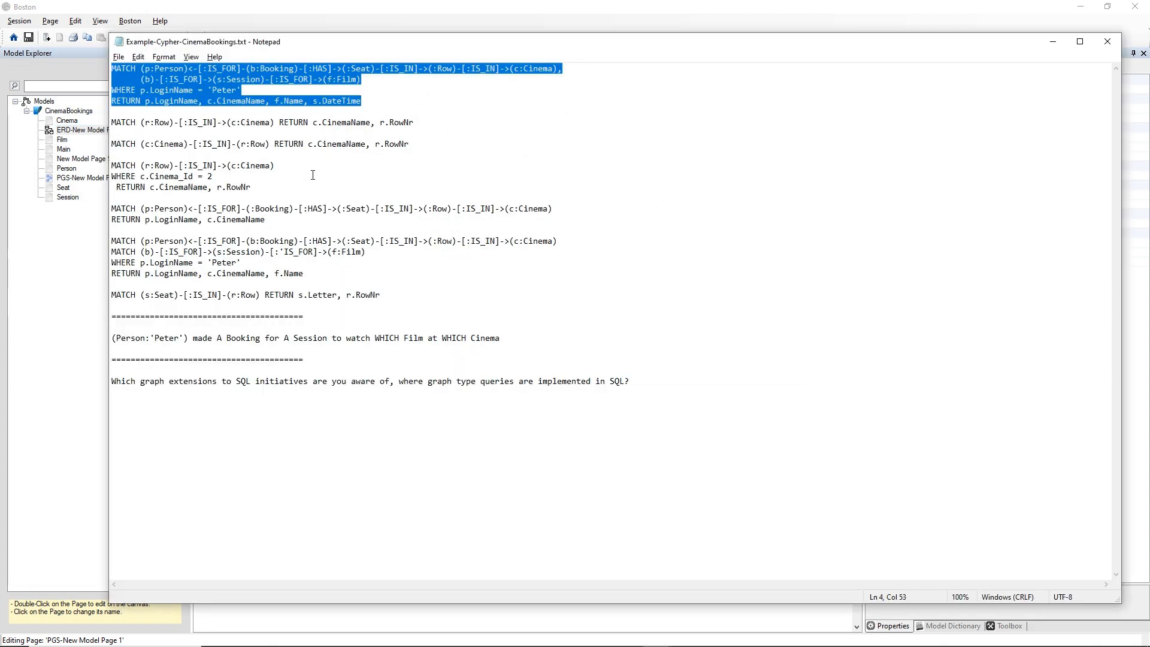
pyautogui.hotkey('alt', 'Tab')
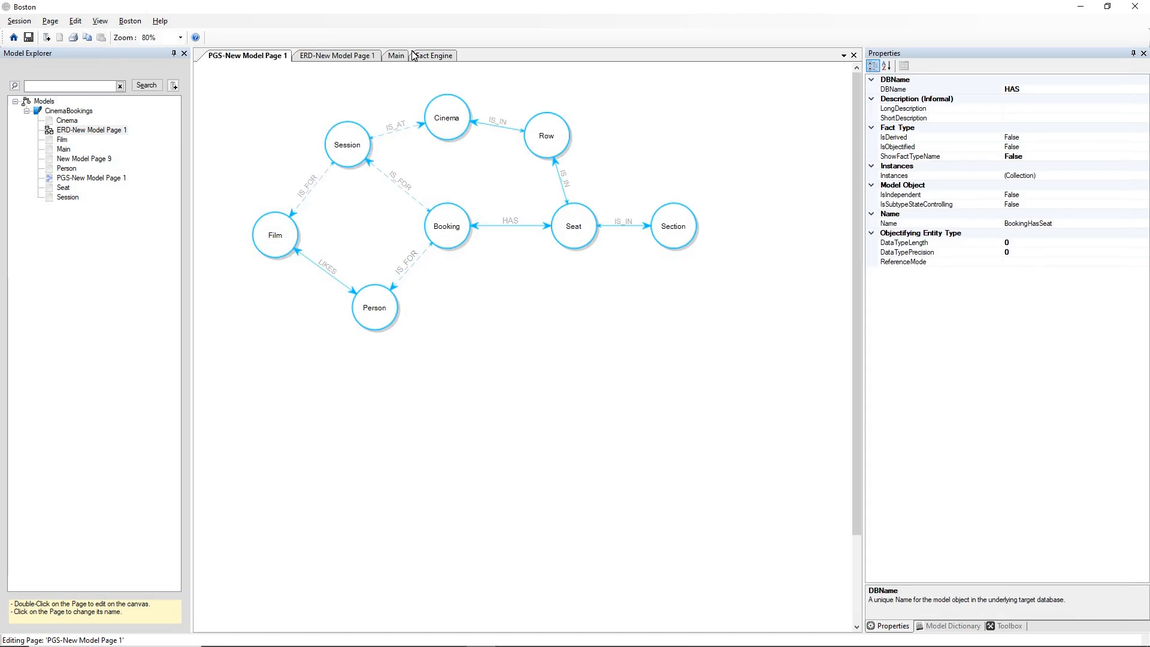
# In the Fact Engine, clear the generated SQL of the seat count query and paste in the copied MATCH query.
pyautogui.click(415, 56)
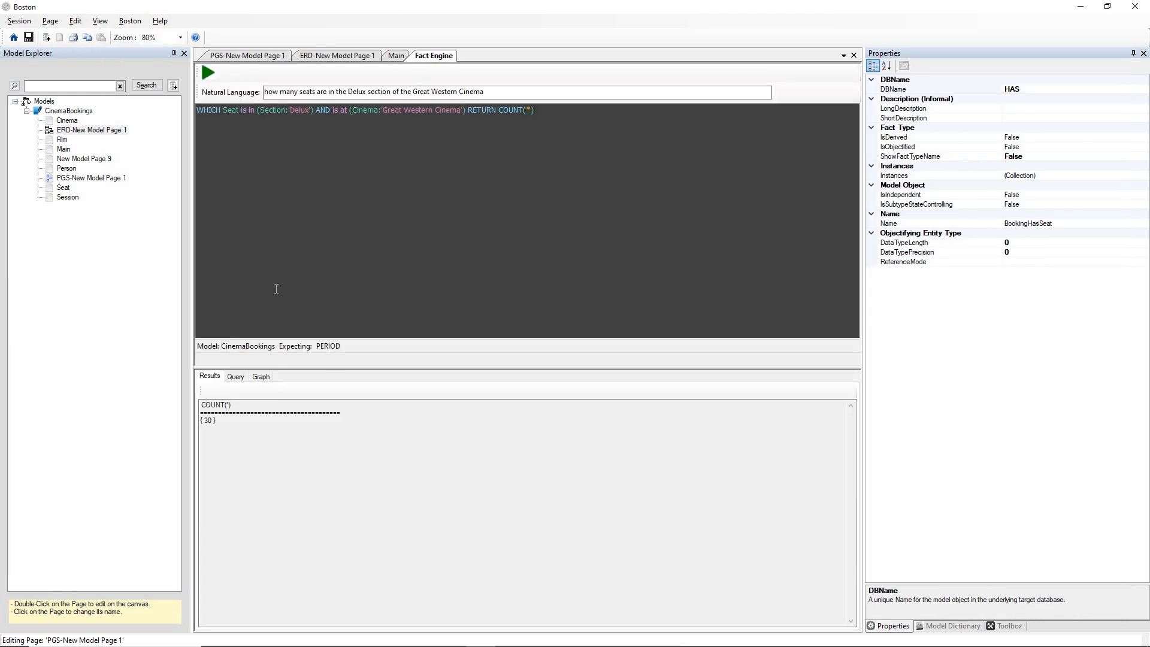
pyautogui.click(235, 376)
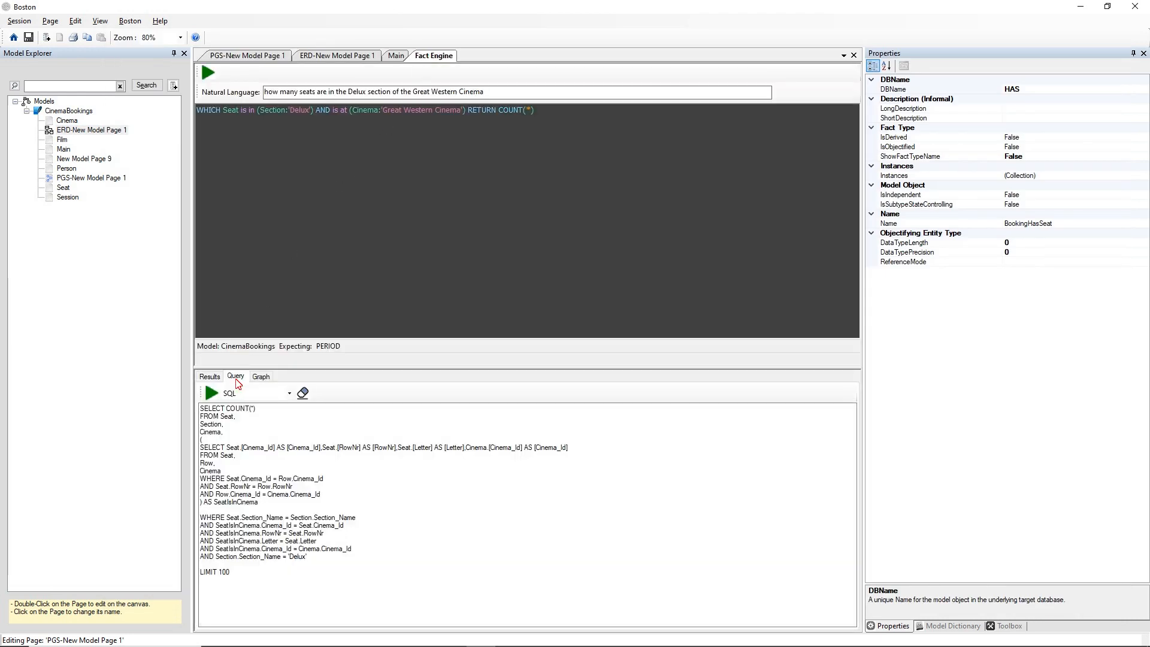
pyautogui.click(303, 393)
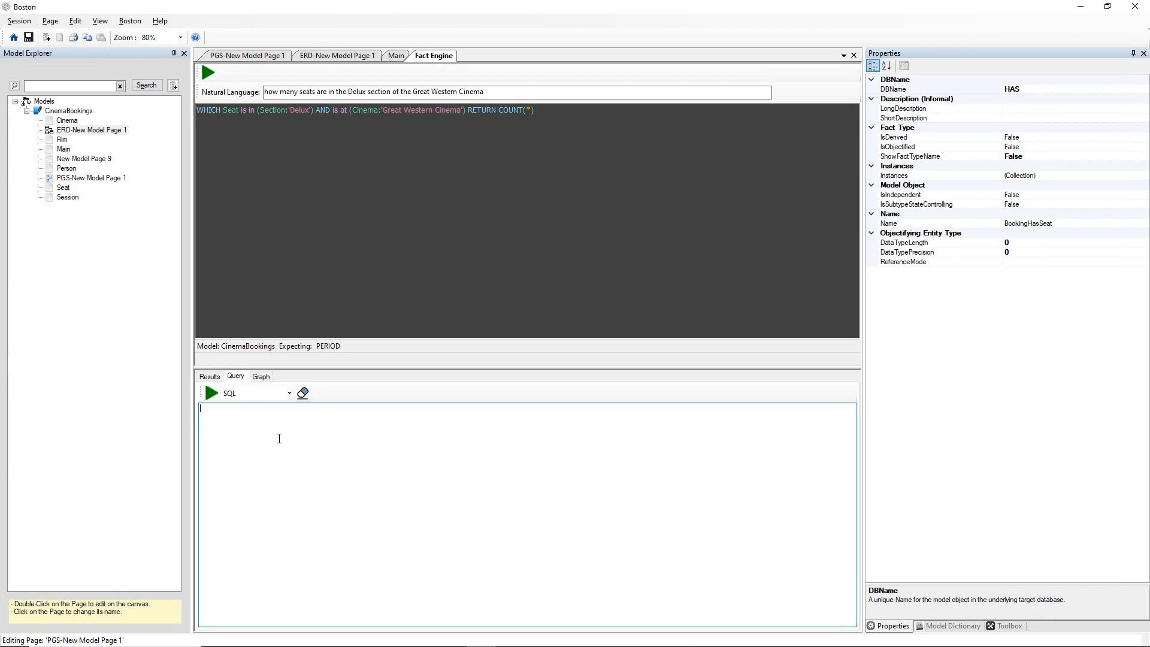
pyautogui.write("MATCH (p:Person)<-[:IS_FOR]-(b:Booking)-[:HAS]->(:Seat)-[:IS_IN]->(:Row)-[:IS_IN]->(c:Cinema),       (b)-[:IS_FOR]->(s:Session)-[:IS_FOR]->(f:Film) WHERE p.LoginName = 'Peter' RETURN p.LoginName, c.CinemaName, f.Name, s.DateTime")
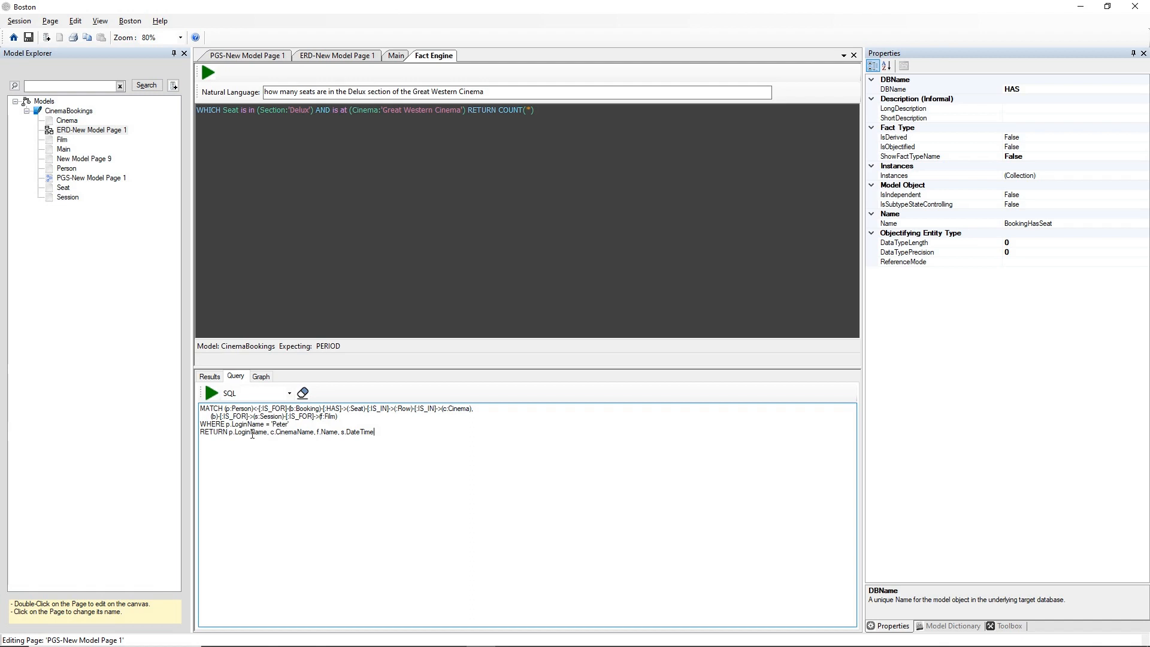
# Set the query language to Cypher and run the pasted MATCH query.
pyautogui.click(282, 397)
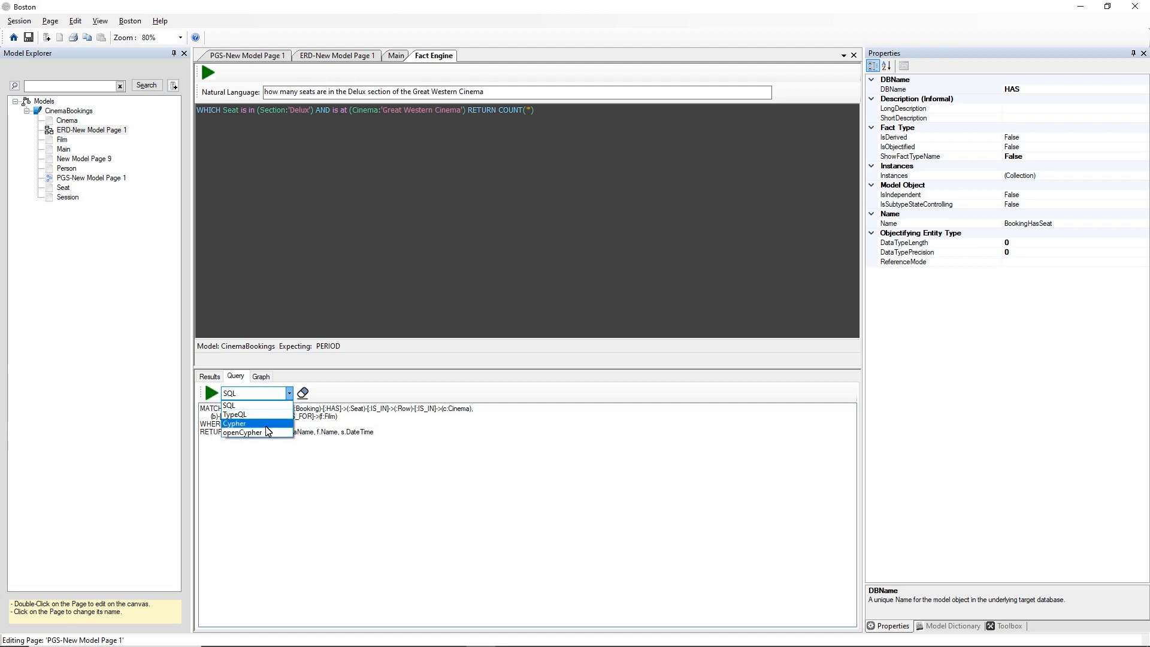
pyautogui.click(264, 423)
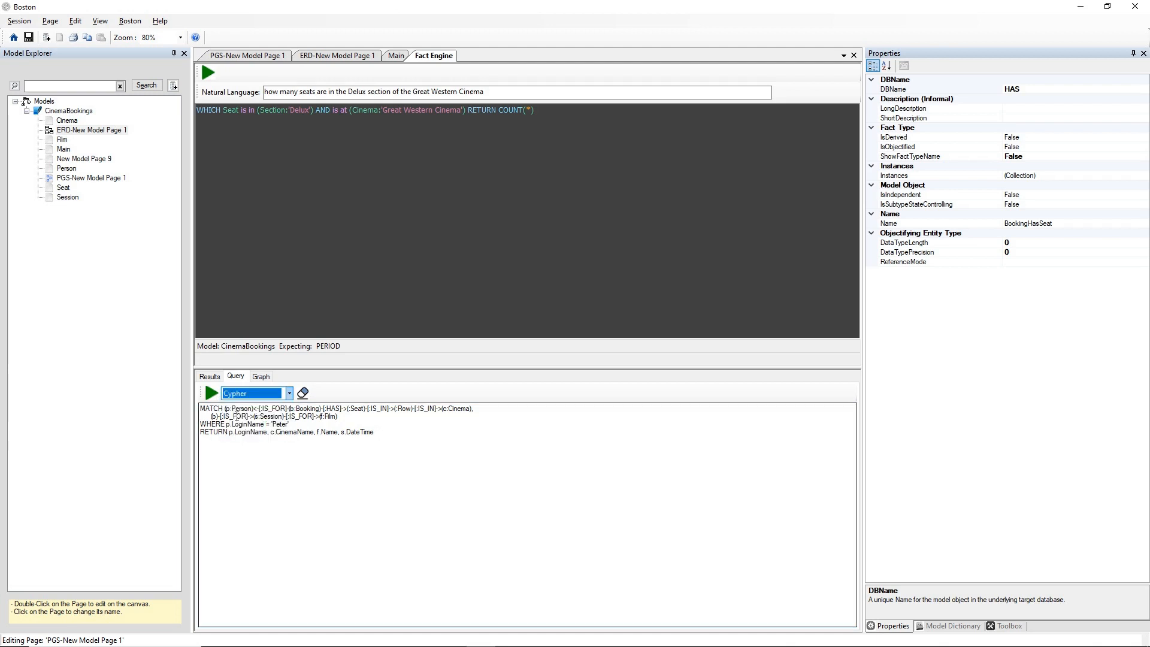
pyautogui.click(212, 393)
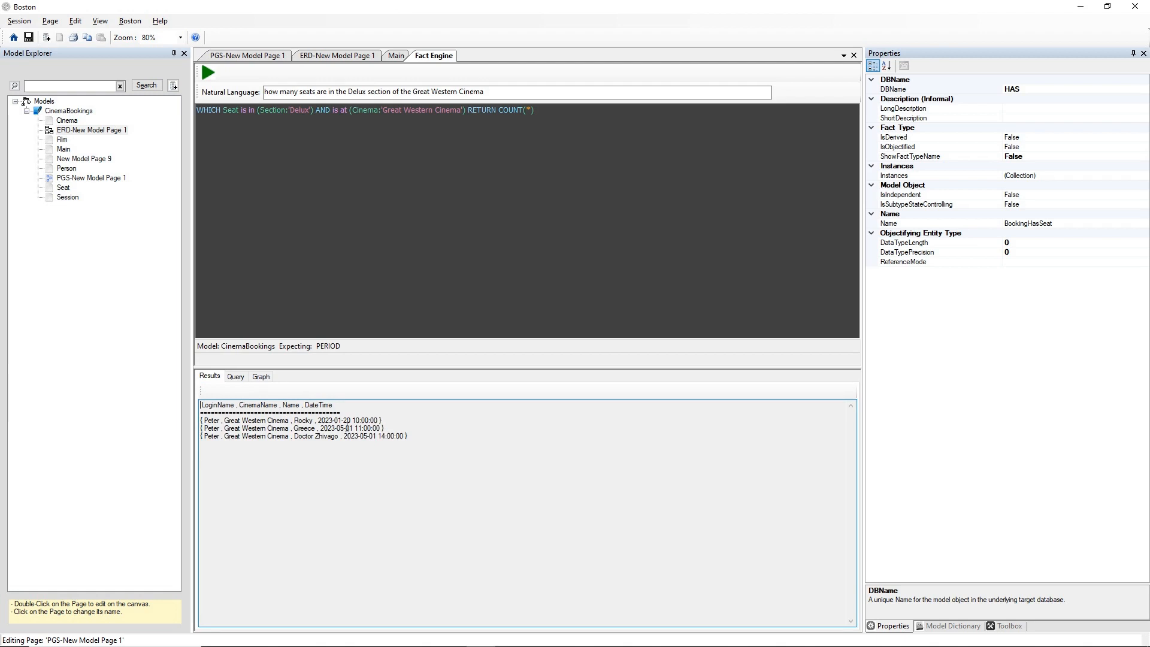
# Remove the MATCH statement above the SQL generated from the Cypher query, and review the SQL from start to end.
pyautogui.click(235, 377)
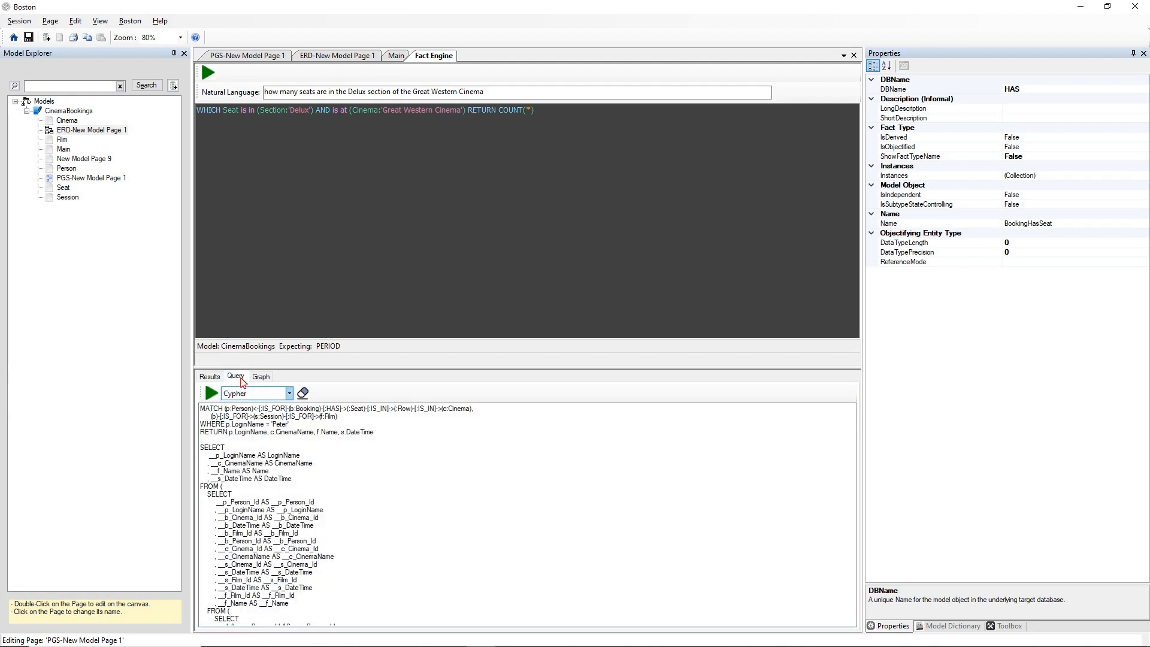
pyautogui.moveTo(392, 438); pyautogui.dragTo(110, 393)
pyautogui.hotkey('ctrl', 'c')
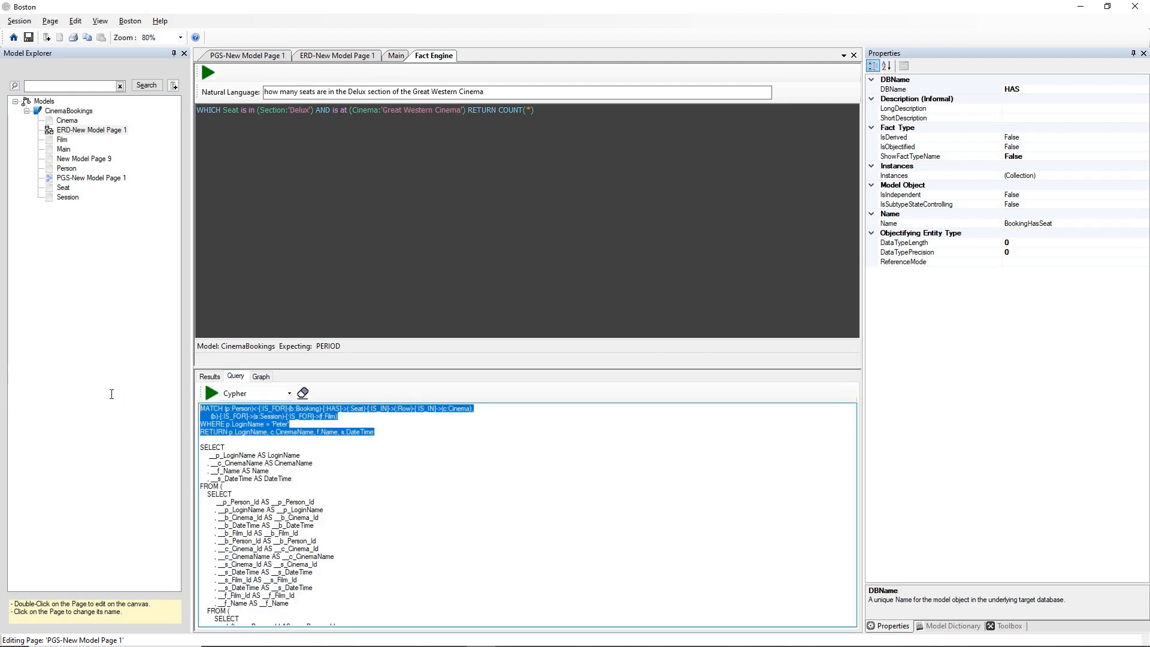
pyautogui.press('Delete')
pyautogui.press('Delete')
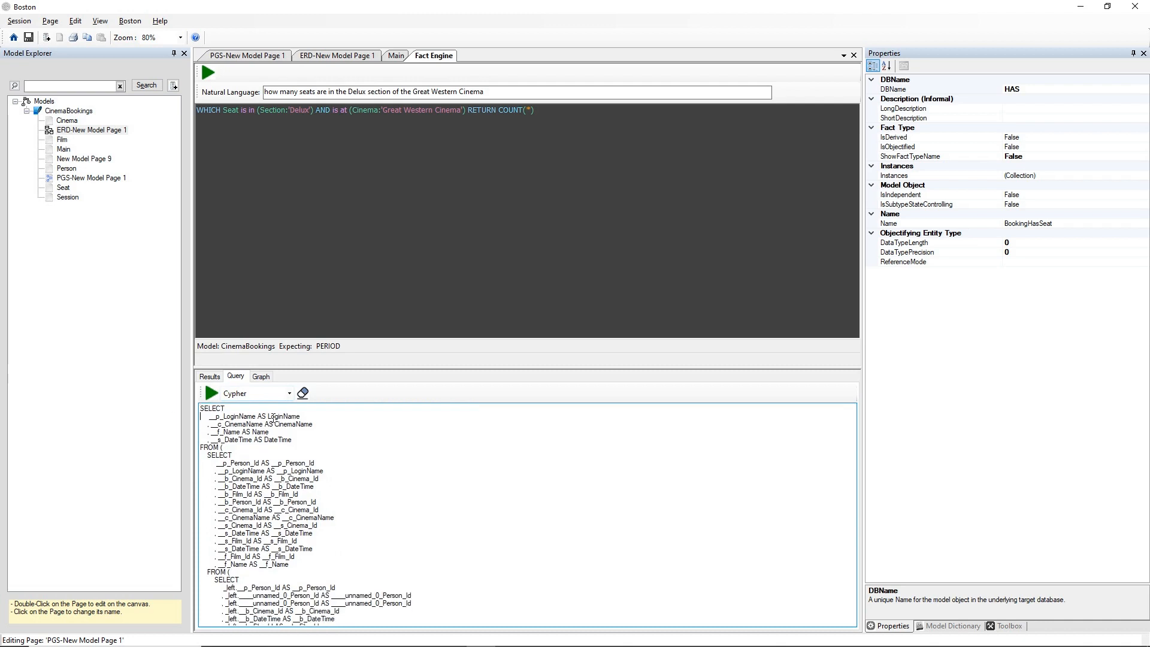
pyautogui.scroll(-15, 274, 417)
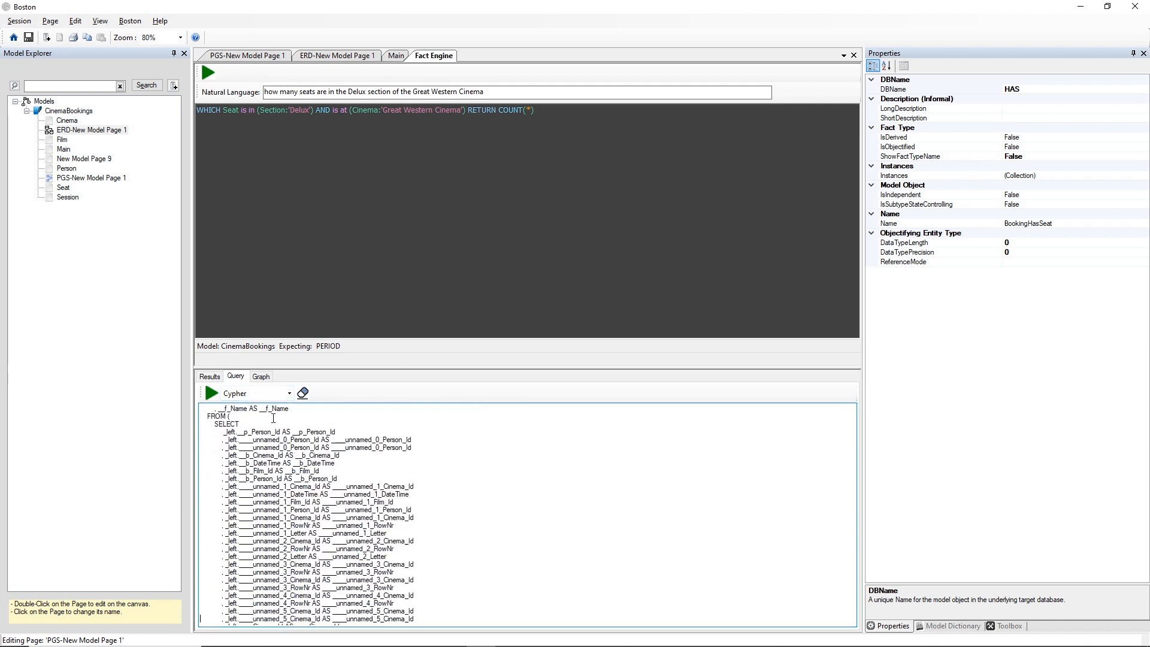
pyautogui.scroll(-10, 273, 418)
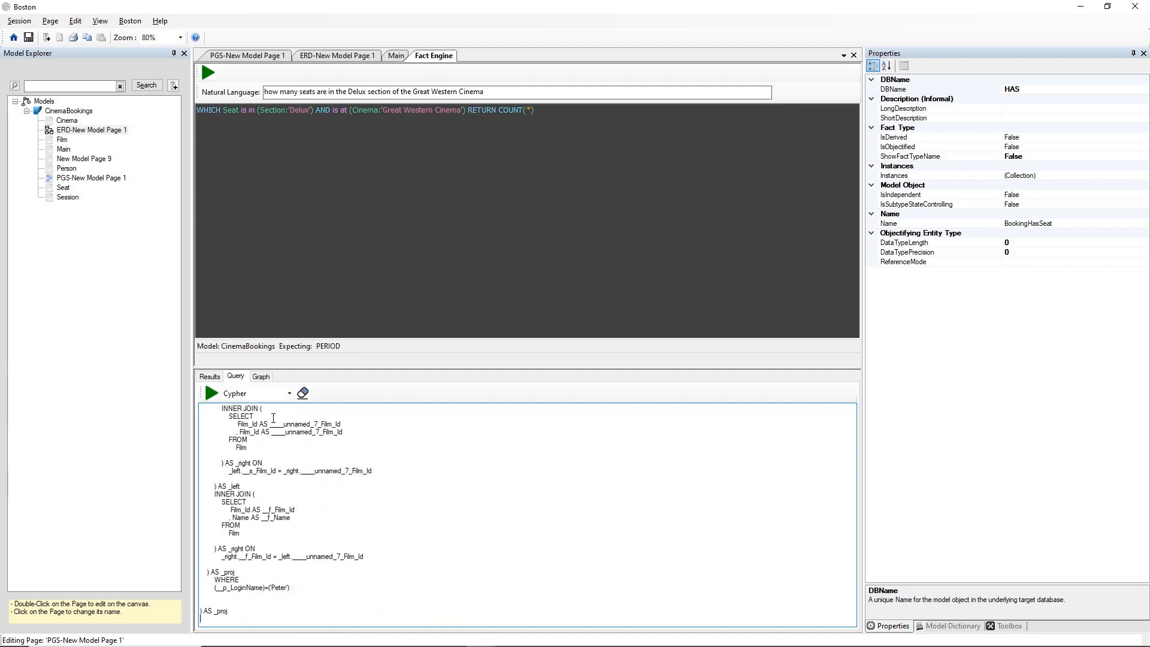
pyautogui.hotkey('ctrl', 'Home')
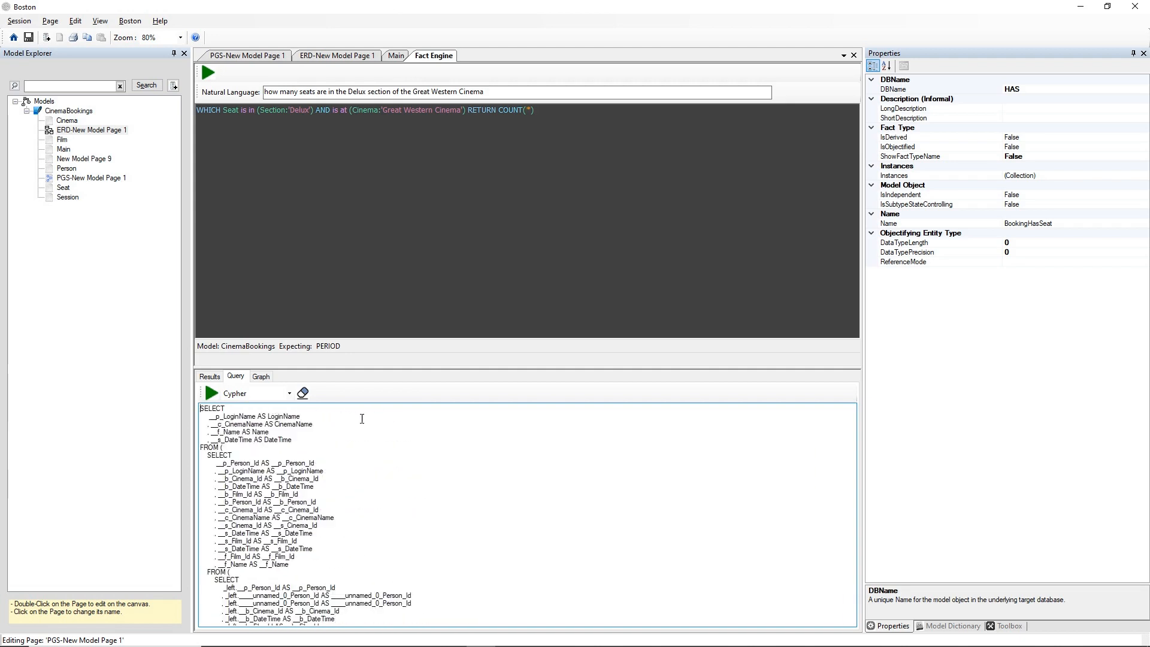
# Clear the generated SQL and paste the copied MATCH query back in as the query text.
pyautogui.click(303, 393)
pyautogui.click(279, 431)
pyautogui.hotkey('ctrl', 'v')
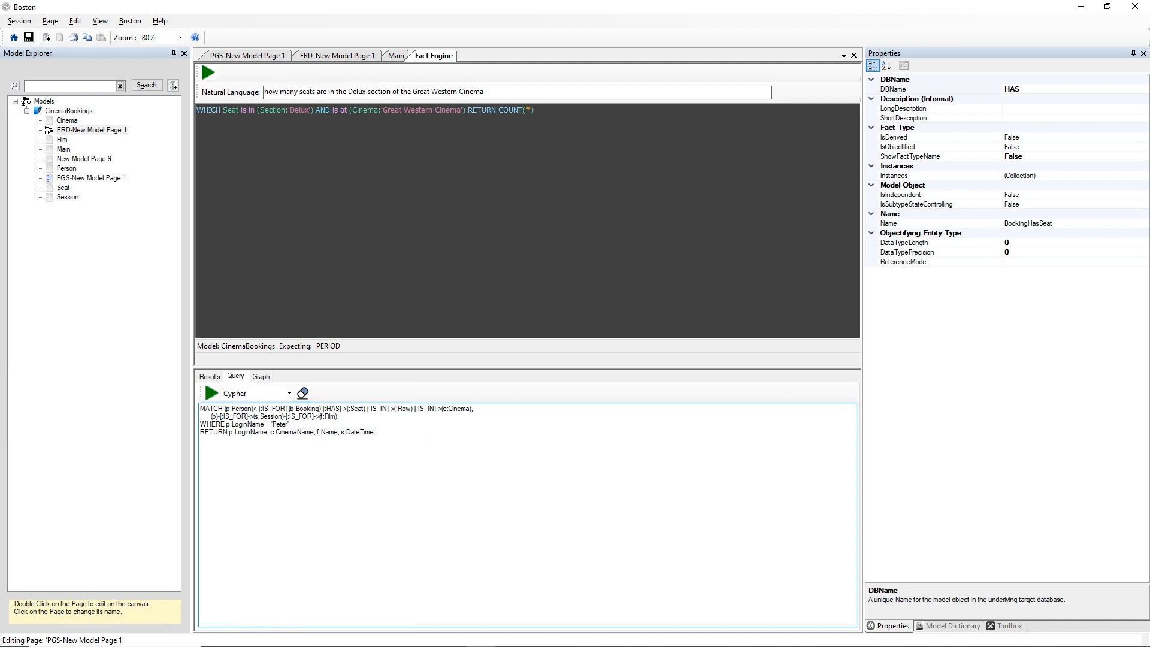
# Examine the model's tables and relations on the ERD page, deselect the Booking entity, and return to the Fact Engine.
pyautogui.click(342, 57)
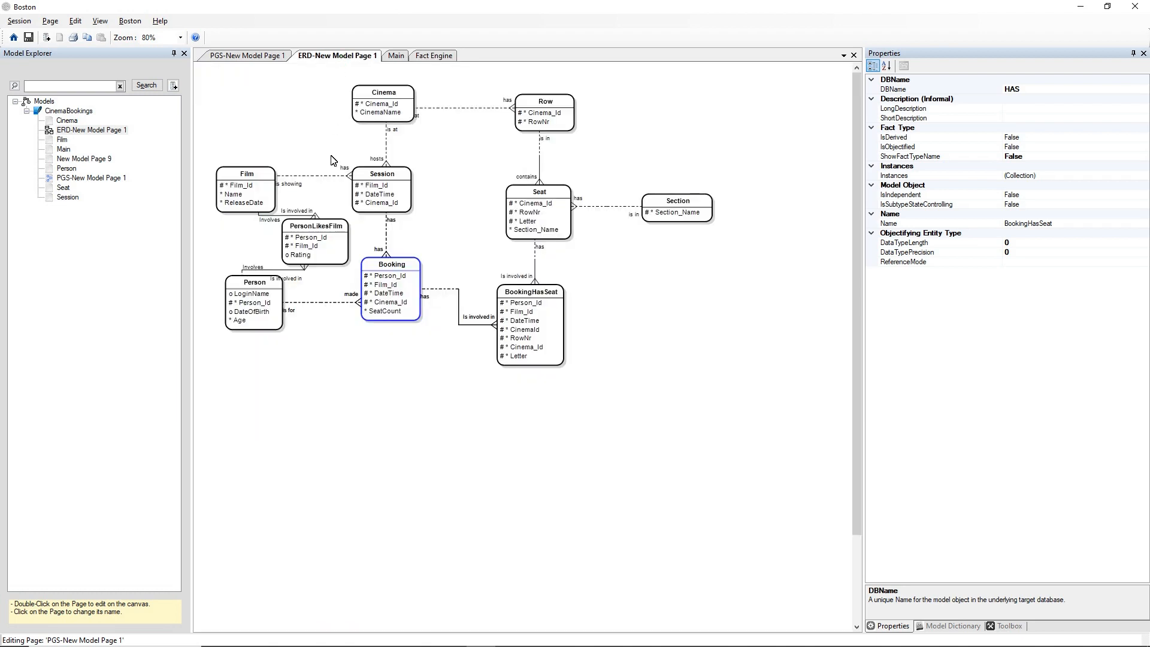
pyautogui.click(419, 390)
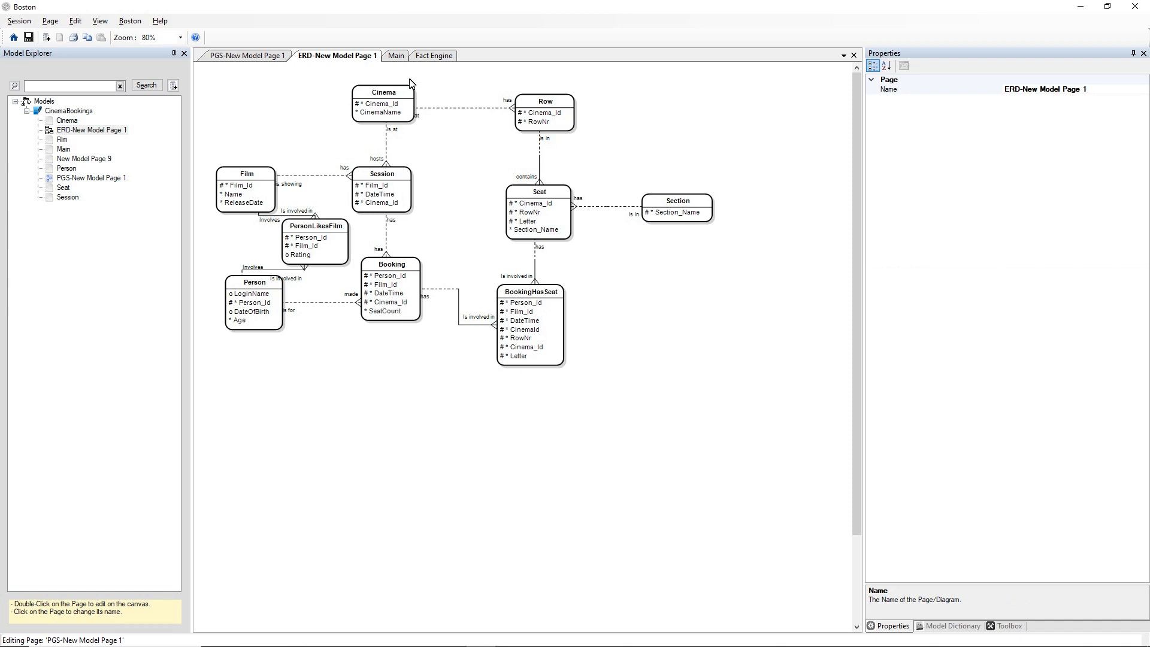
pyautogui.click(429, 60)
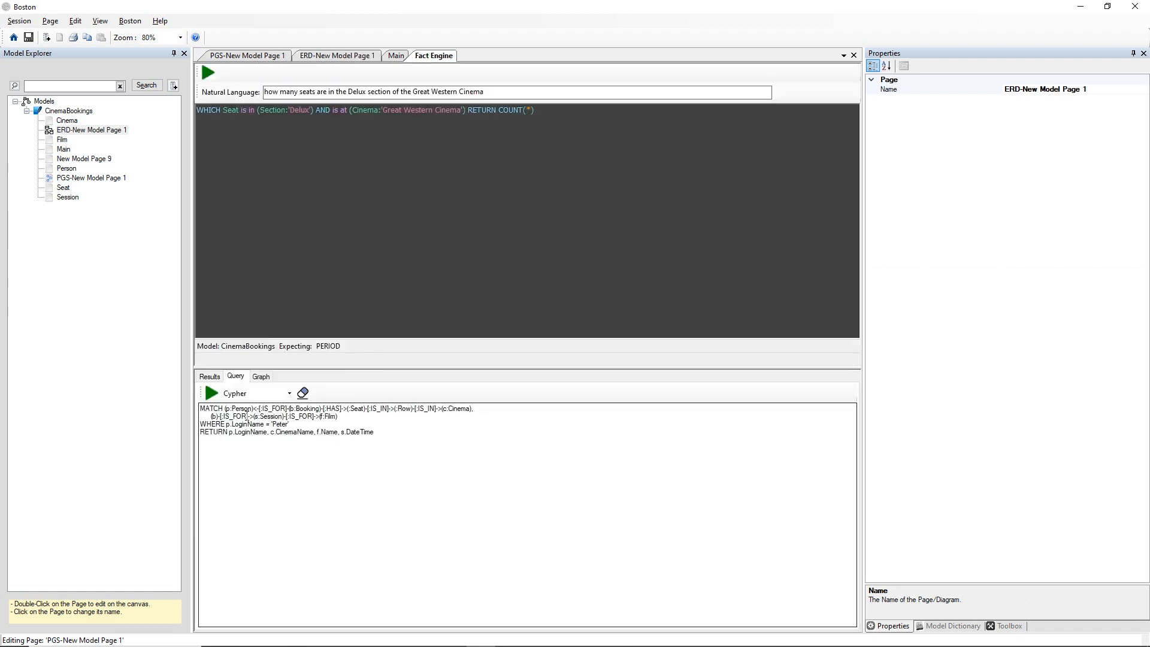
# Run the Cypher query again and delete the MATCH statement from its query text, leaving only the generated SQL.
pyautogui.click(211, 393)
pyautogui.click(236, 377)
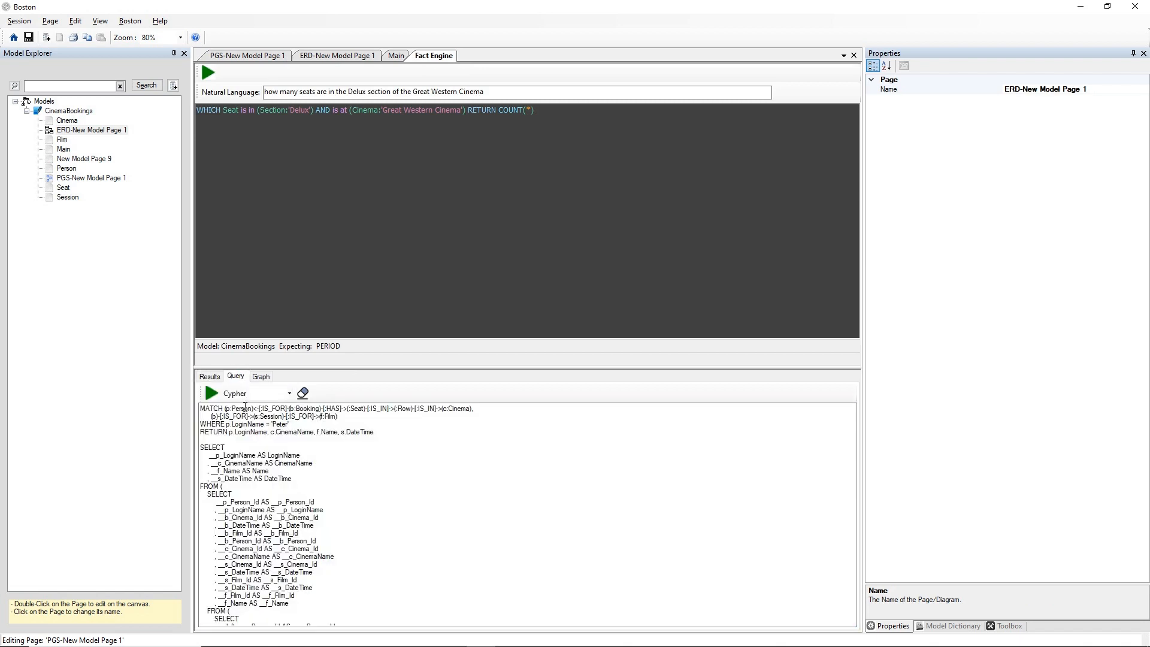
pyautogui.moveTo(375, 432); pyautogui.dragTo(146, 403)
pyautogui.press('Delete')
pyautogui.press('Delete')
pyautogui.press('Delete')
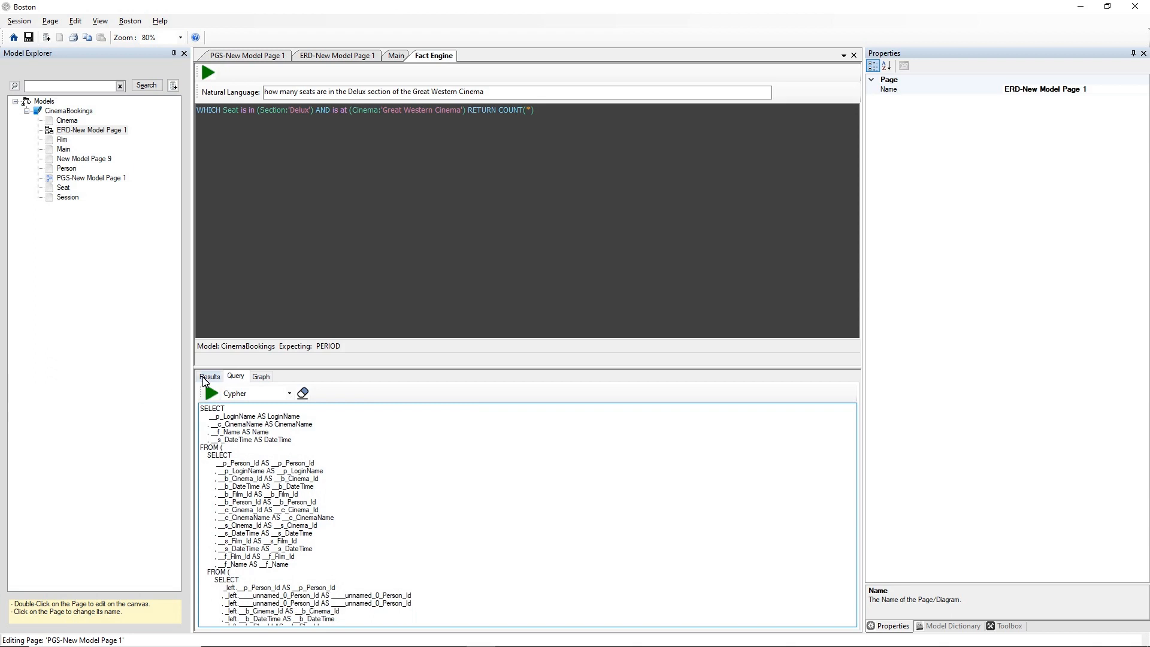
# Review the Cypher query's results, generated SQL and graph output, ending on the results.
pyautogui.click(211, 393)
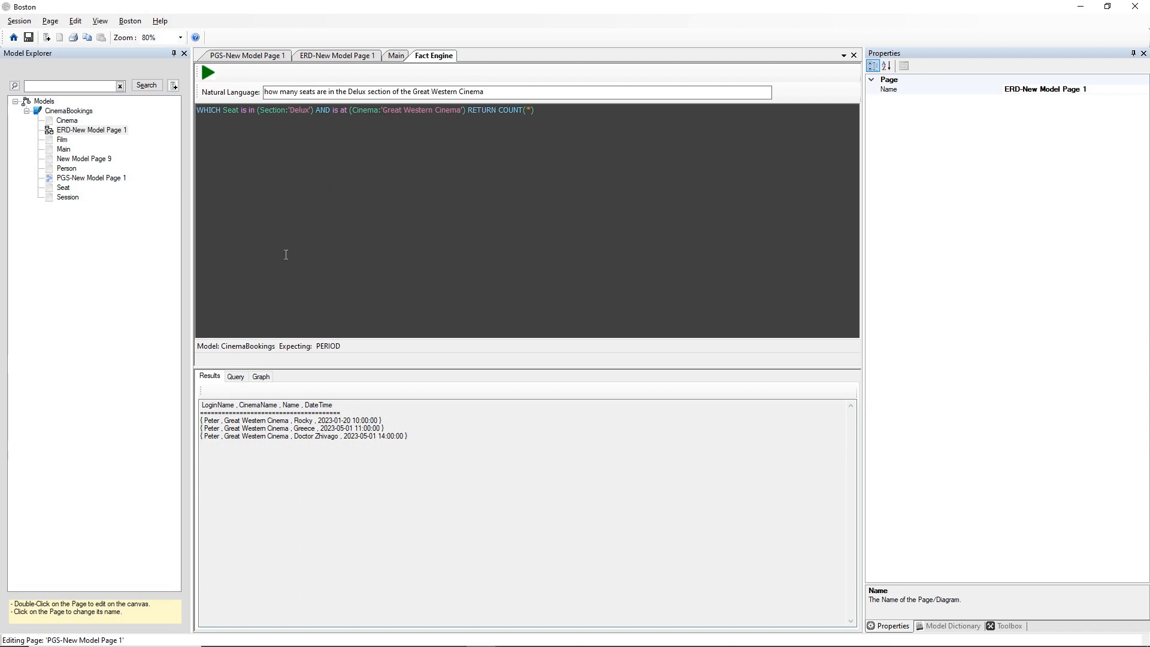
pyautogui.click(231, 380)
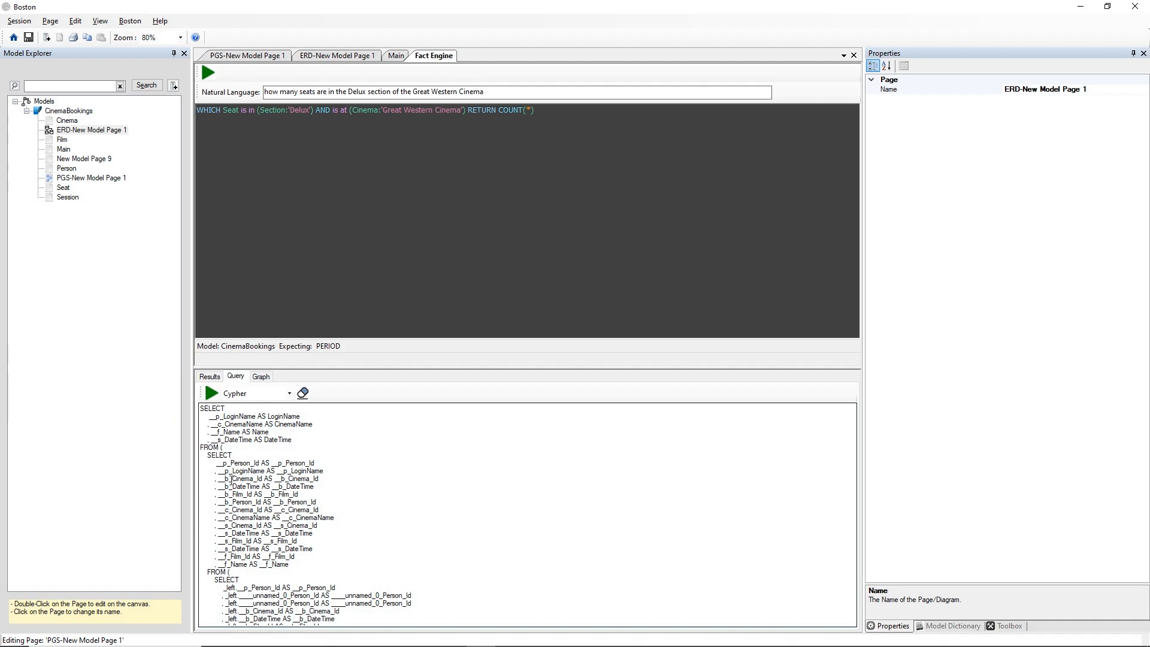
pyautogui.click(209, 377)
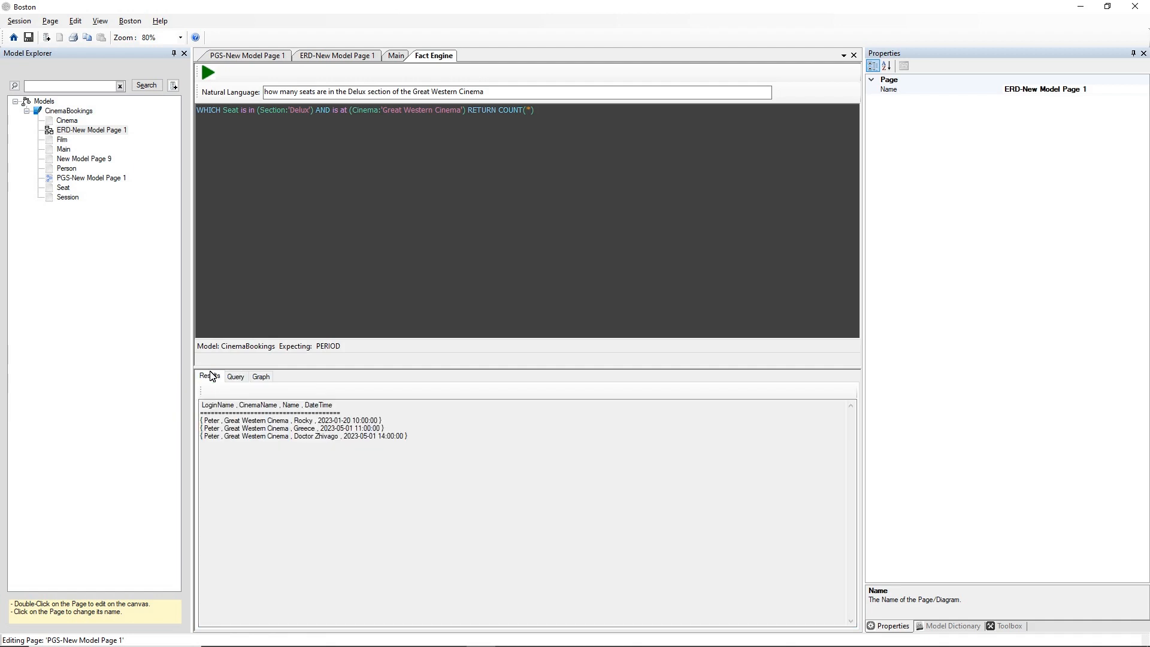
pyautogui.click(261, 377)
pyautogui.click(211, 380)
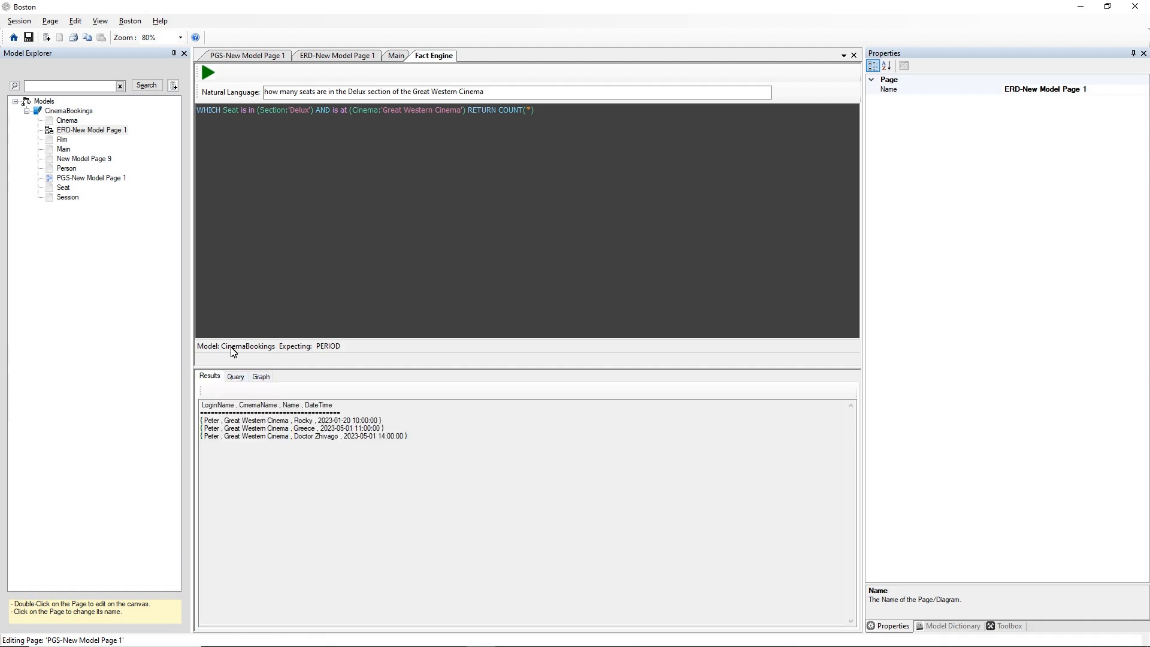